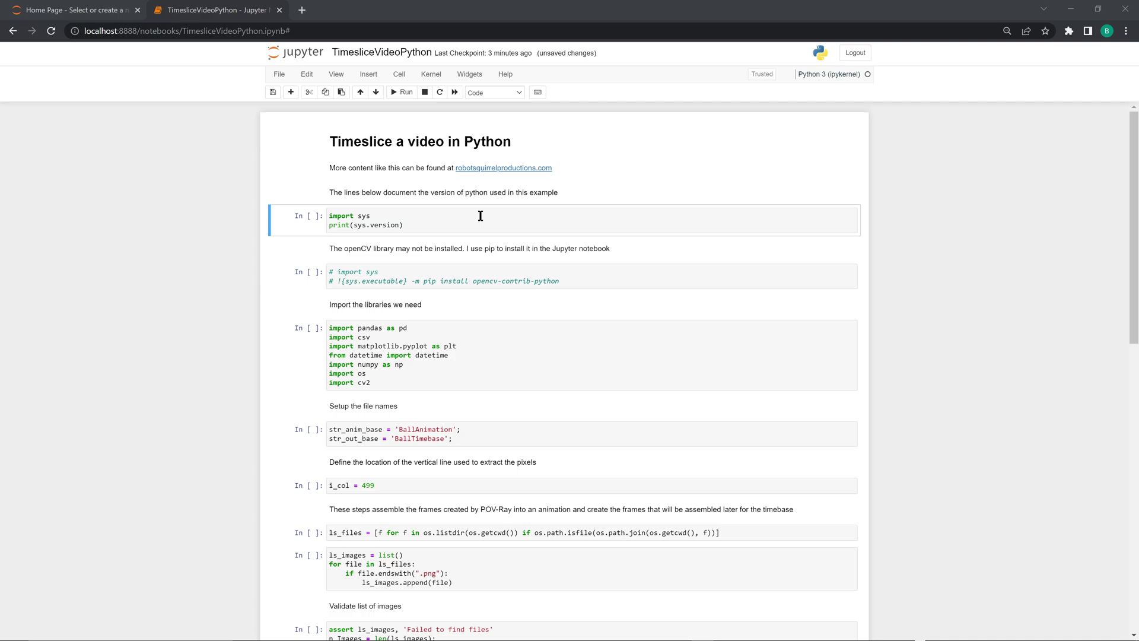
# - Run the Python version check (3.8.12), install note, library import and file-name cells, then select the i_col = 499 cell
pyautogui.click(481, 216)
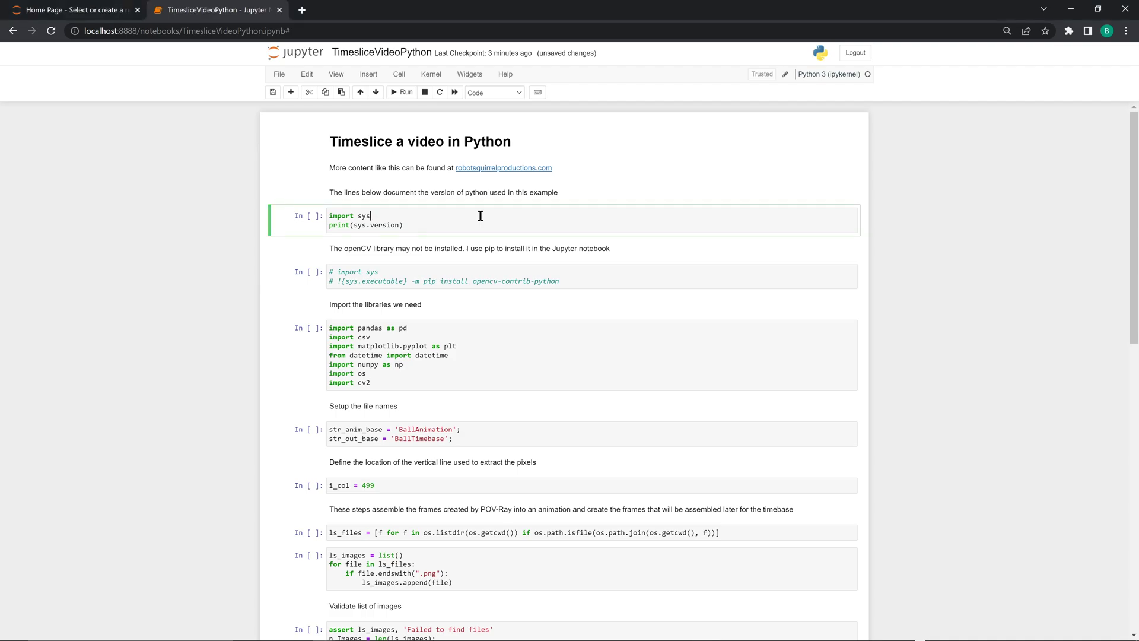
pyautogui.hotkey('ctrl', 'Return')
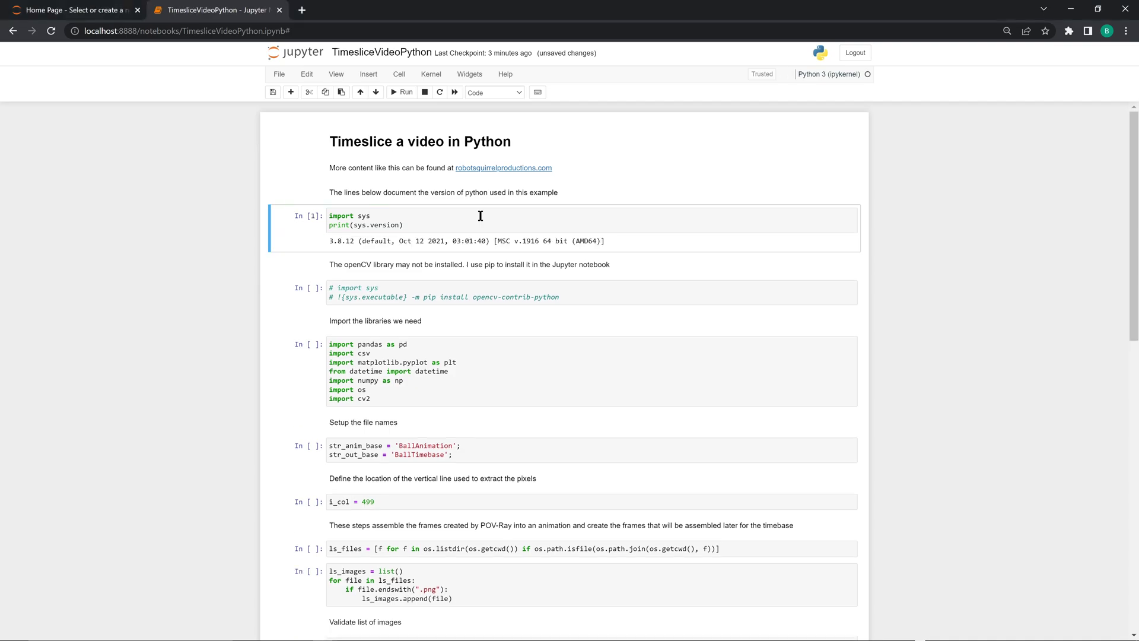
pyautogui.click(487, 288)
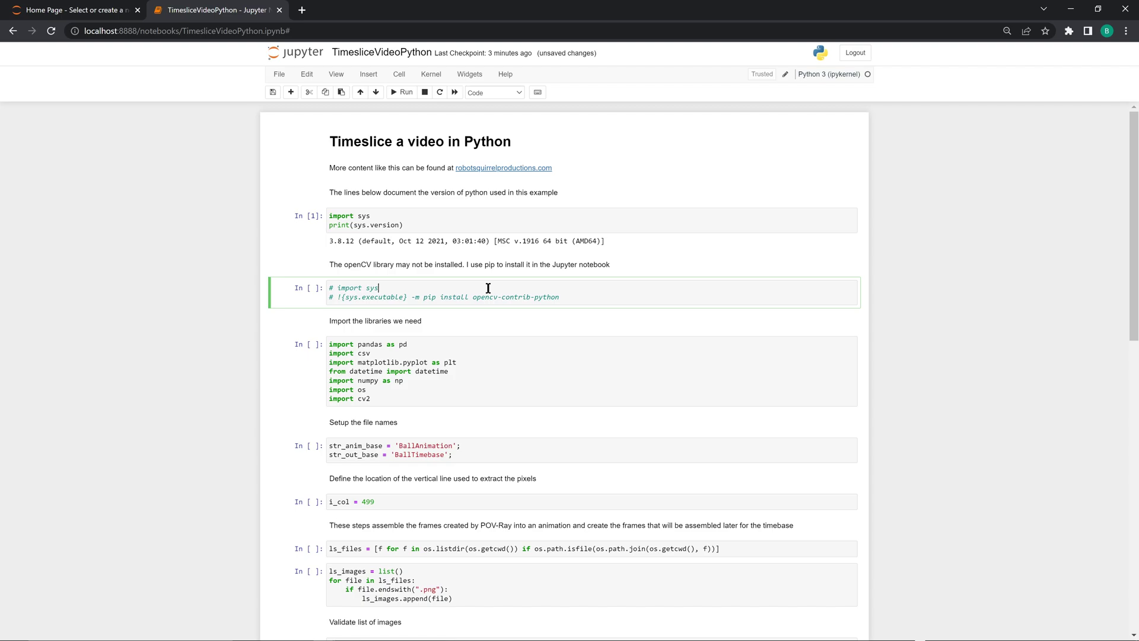
pyautogui.hotkey('ctrl', 'Return')
pyautogui.click(439, 387)
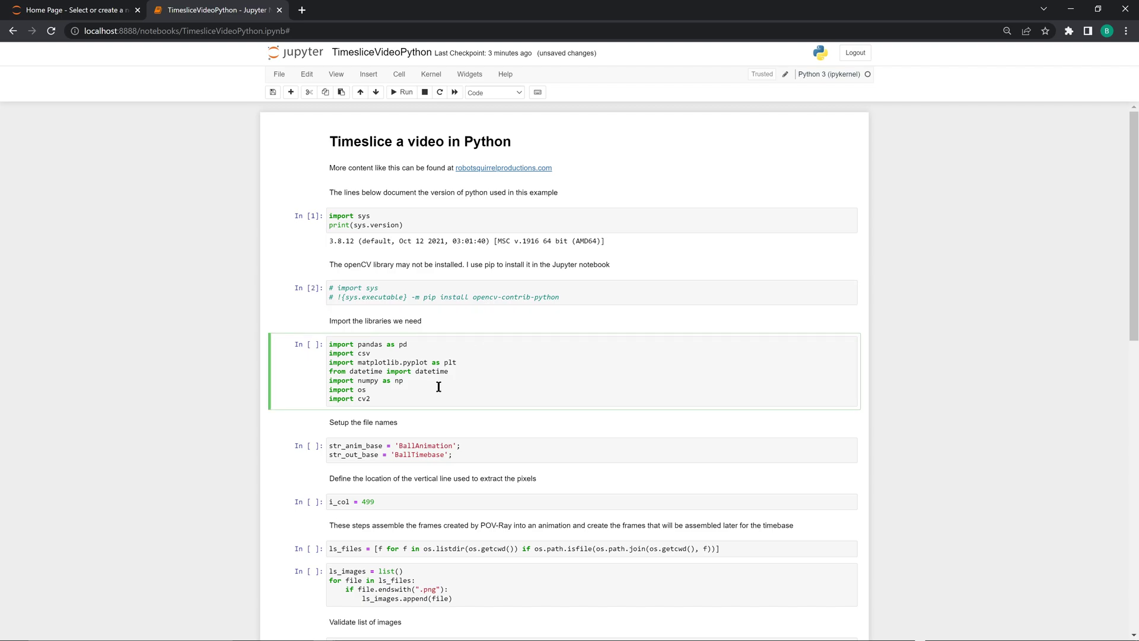
pyautogui.hotkey('ctrl', 'Return')
pyautogui.click(464, 454)
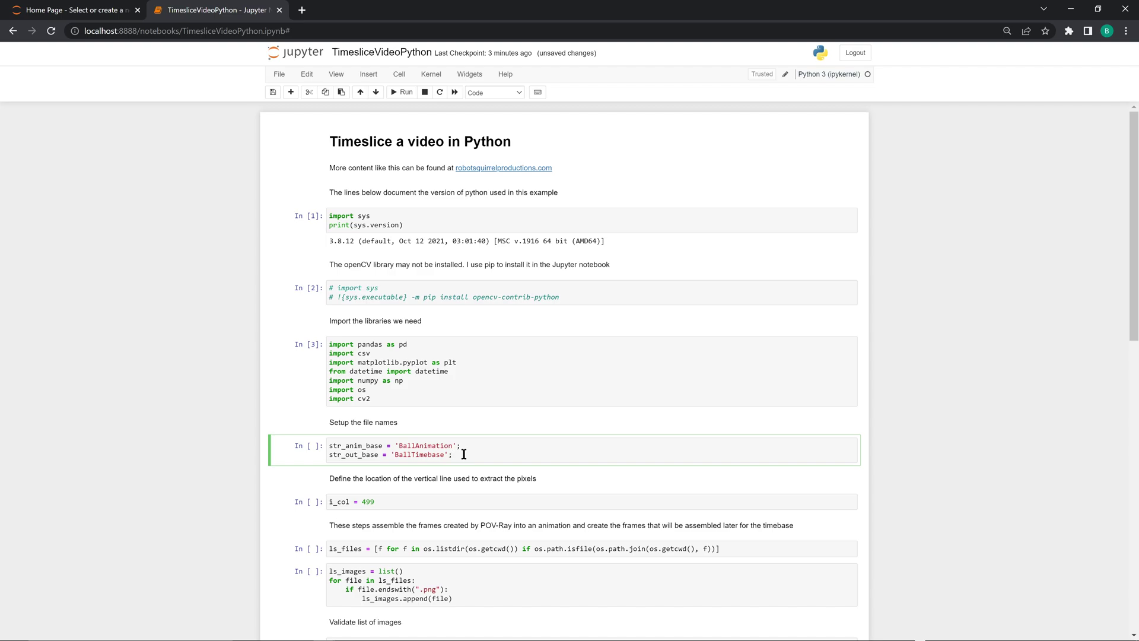
pyautogui.hotkey('ctrl', 'Return')
pyautogui.click(445, 502)
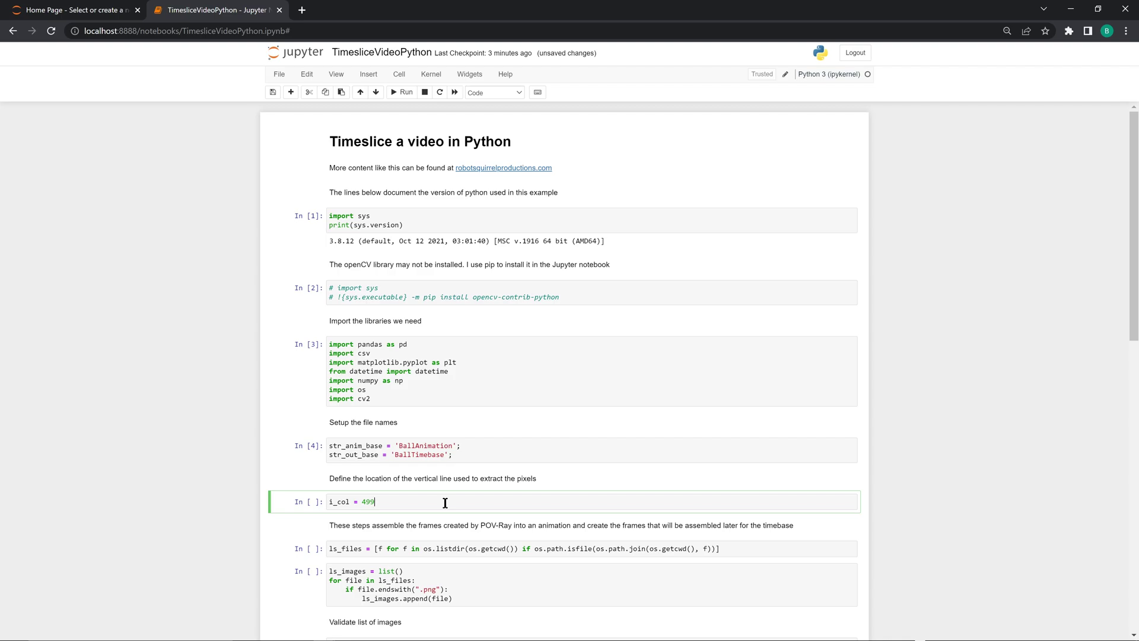
# - Run the ls_files, .png collection and assert validation cells, then plot the first frame's red and blue balls
pyautogui.scroll(-5, 445, 502)
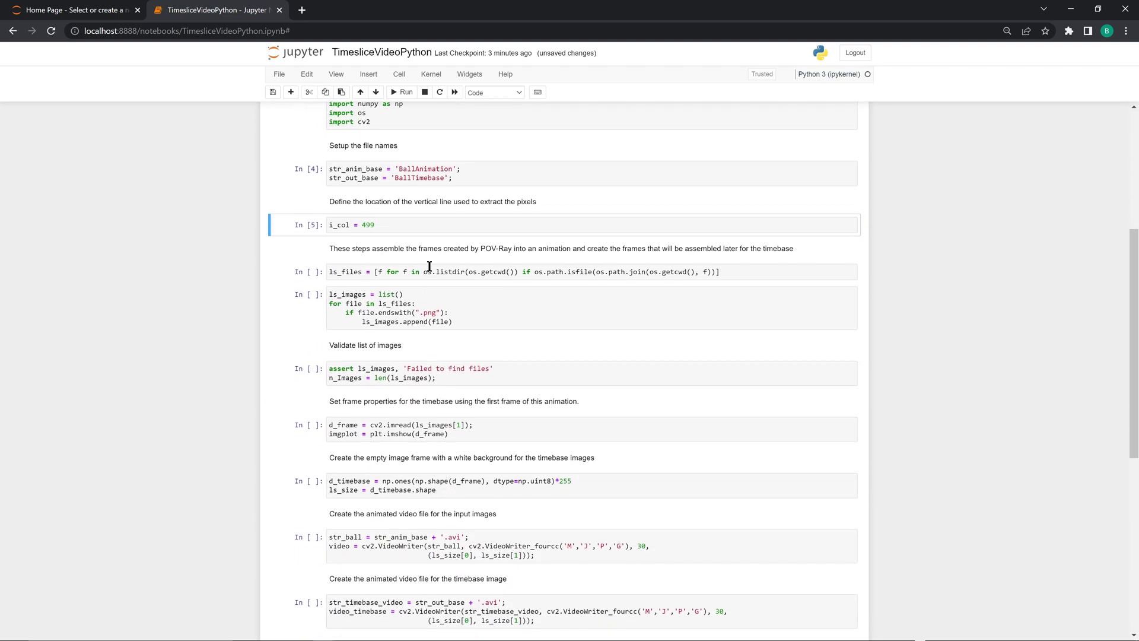
pyautogui.click(429, 268)
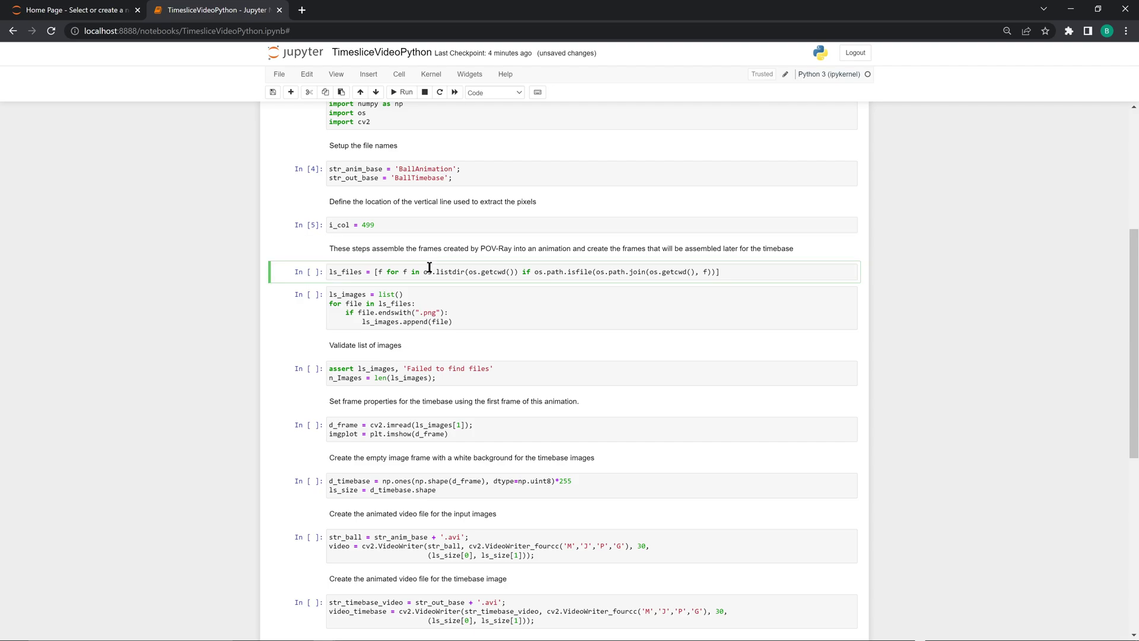
pyautogui.hotkey('ctrl', 'Return')
pyautogui.click(432, 318)
pyautogui.hotkey('ctrl', 'Return')
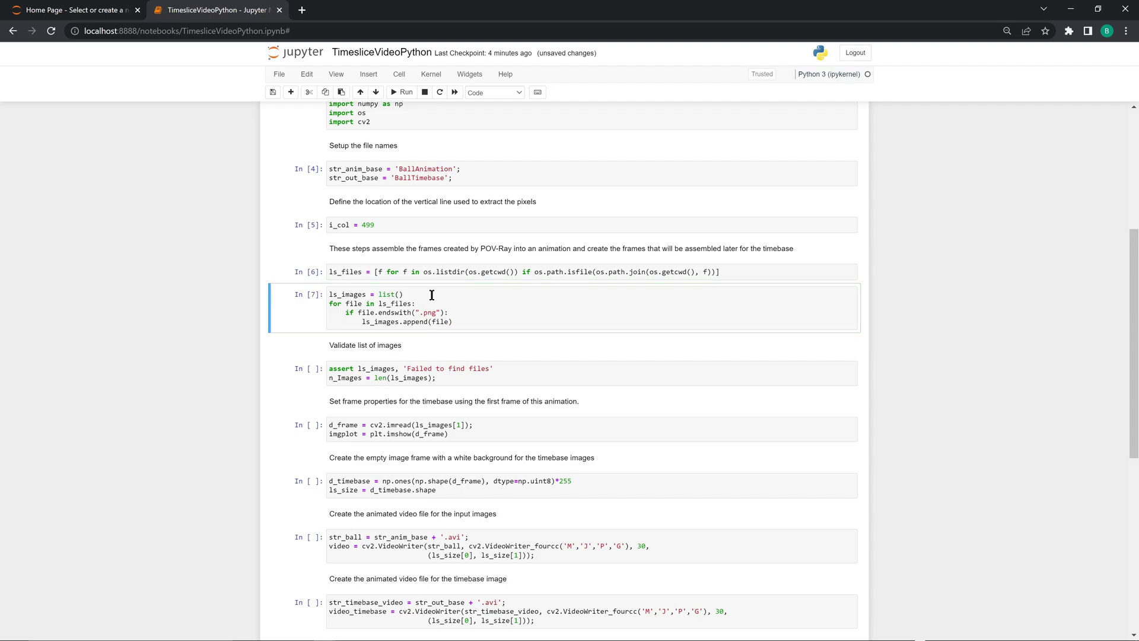
pyautogui.click(423, 375)
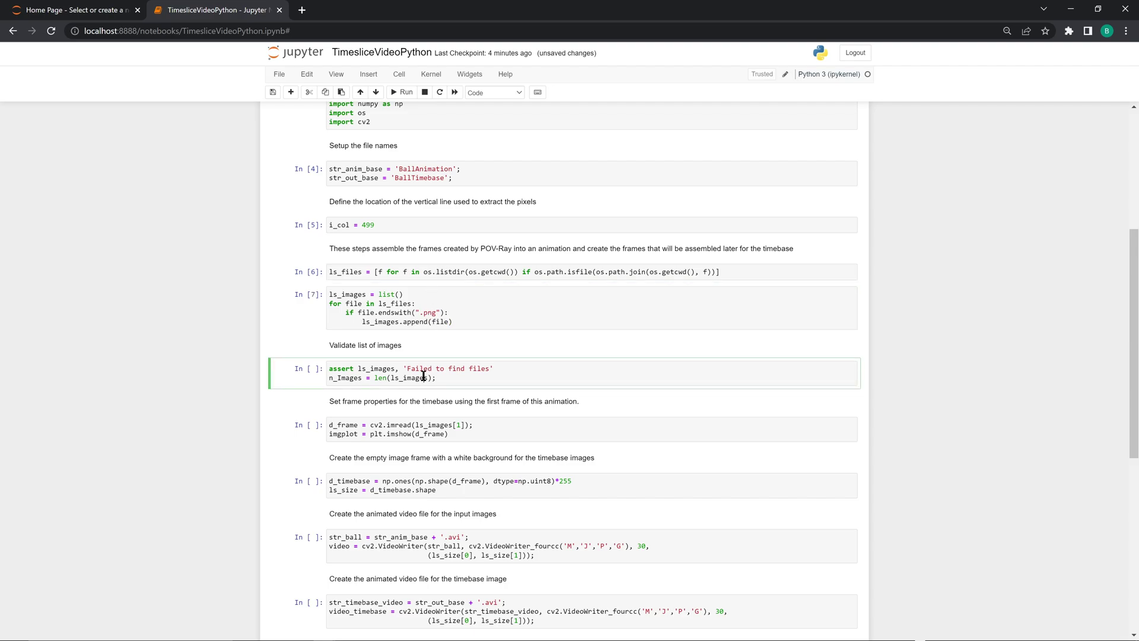
pyautogui.hotkey('ctrl', 'Return')
pyautogui.click(422, 435)
pyautogui.hotkey('ctrl', 'Return')
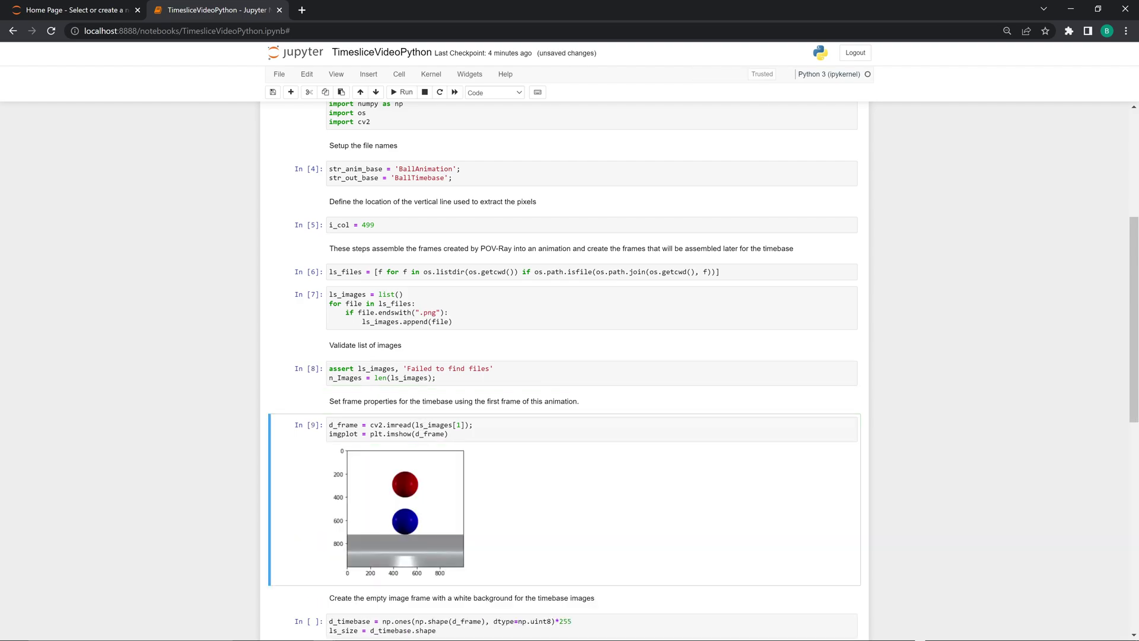
# - Run the d_timebase blank white image cell and both .avi video writer cells
pyautogui.scroll(-3, 318, 411)
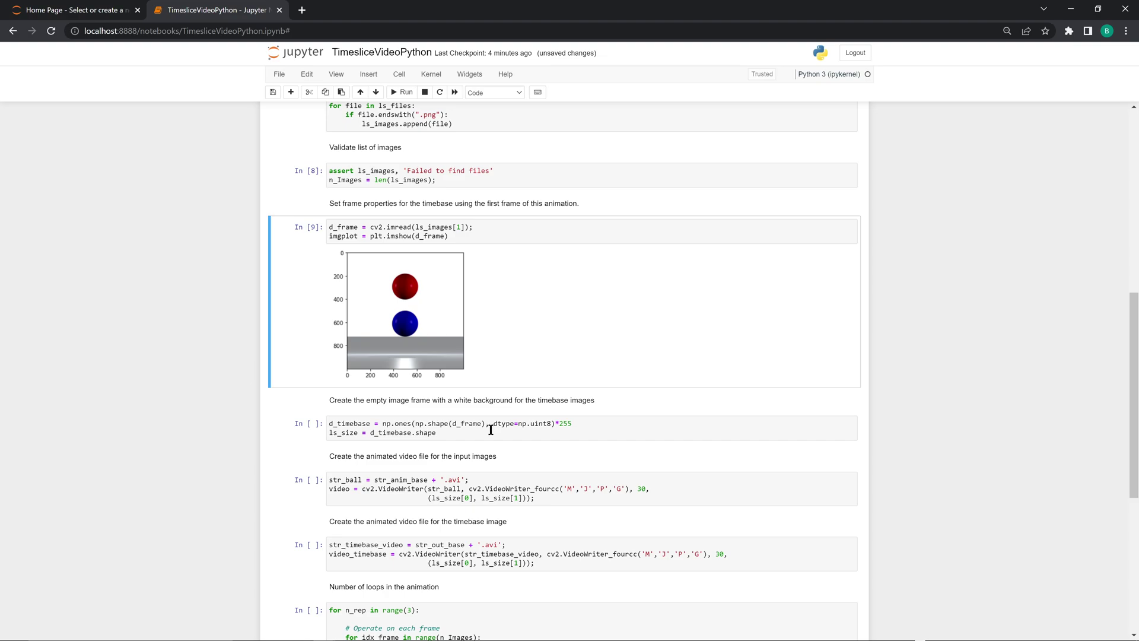
pyautogui.click(490, 430)
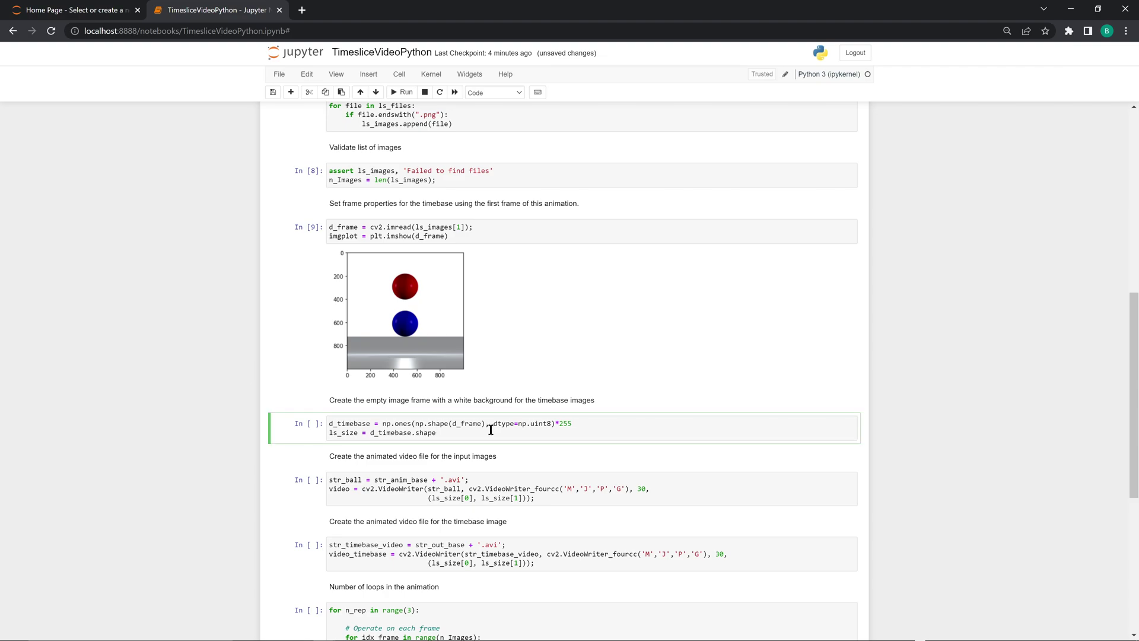
pyautogui.hotkey('ctrl', 'Return')
pyautogui.scroll(-4, 491, 430)
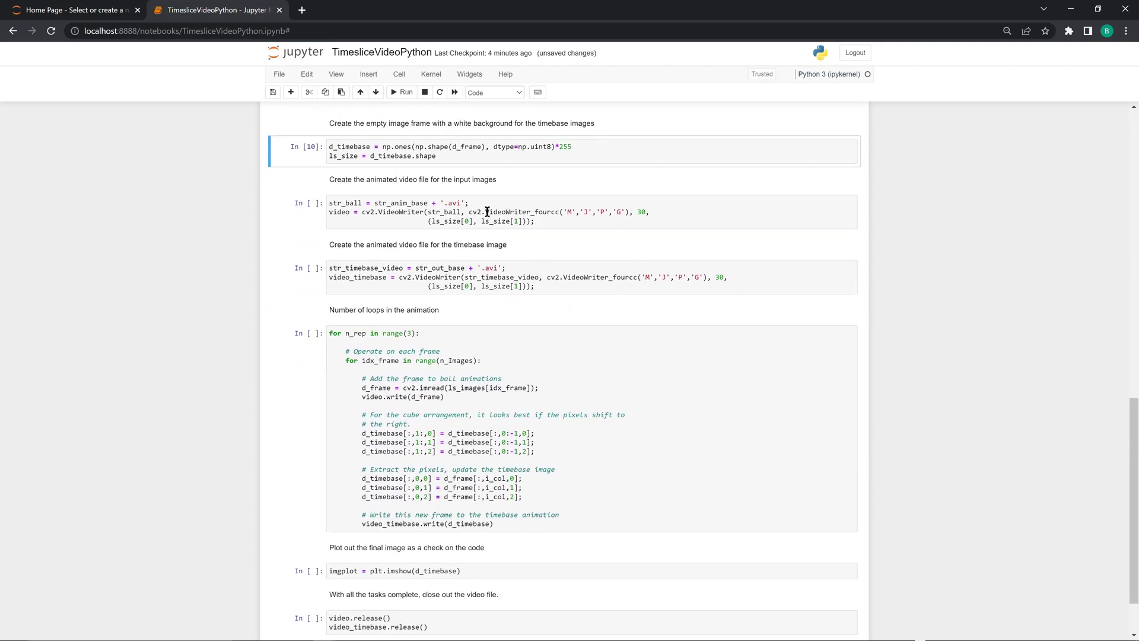
pyautogui.click(487, 212)
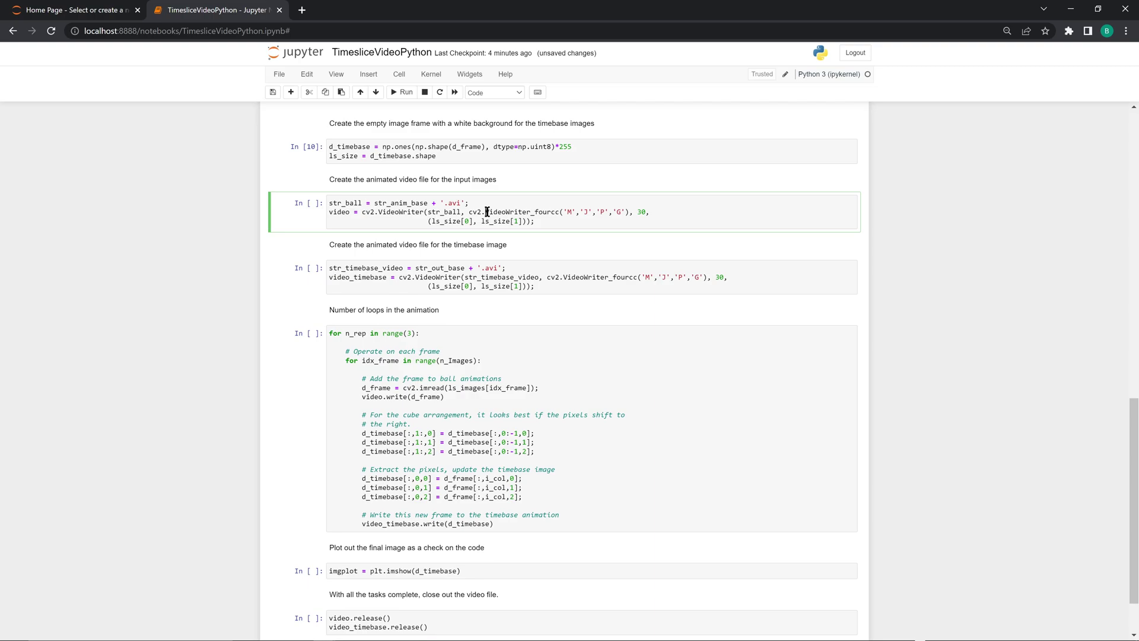
pyautogui.hotkey('shift', 'Return')
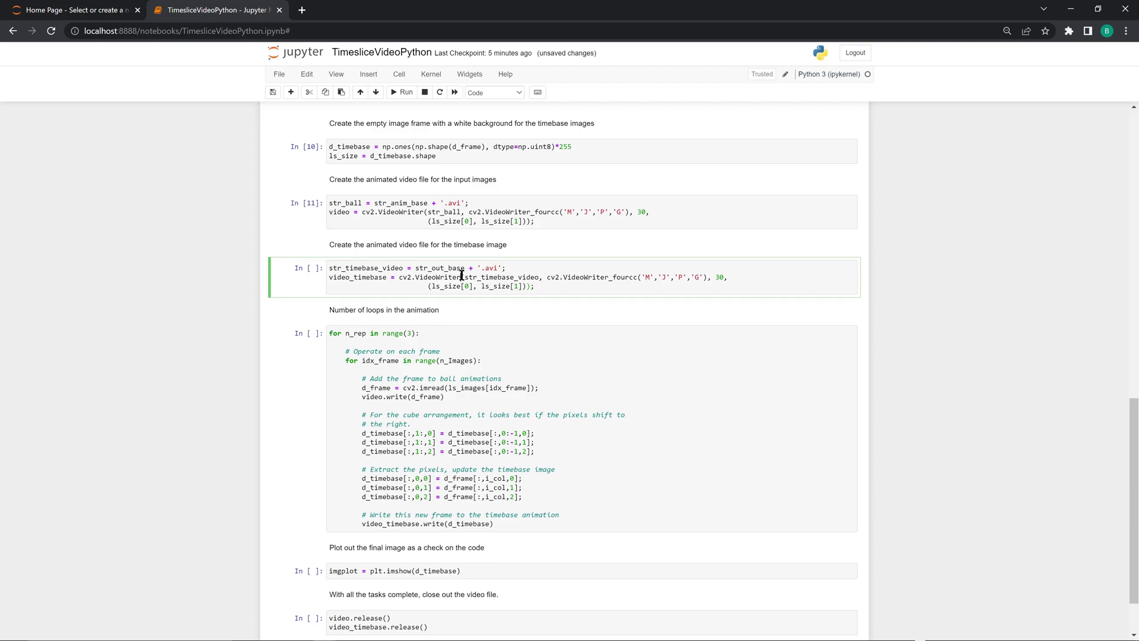
pyautogui.hotkey('ctrl', 'Return')
pyautogui.scroll(-1, 462, 275)
# - Run the for n_rep loop cell (In [13]) to write frames to the ball and timebase videos
pyautogui.click(462, 276)
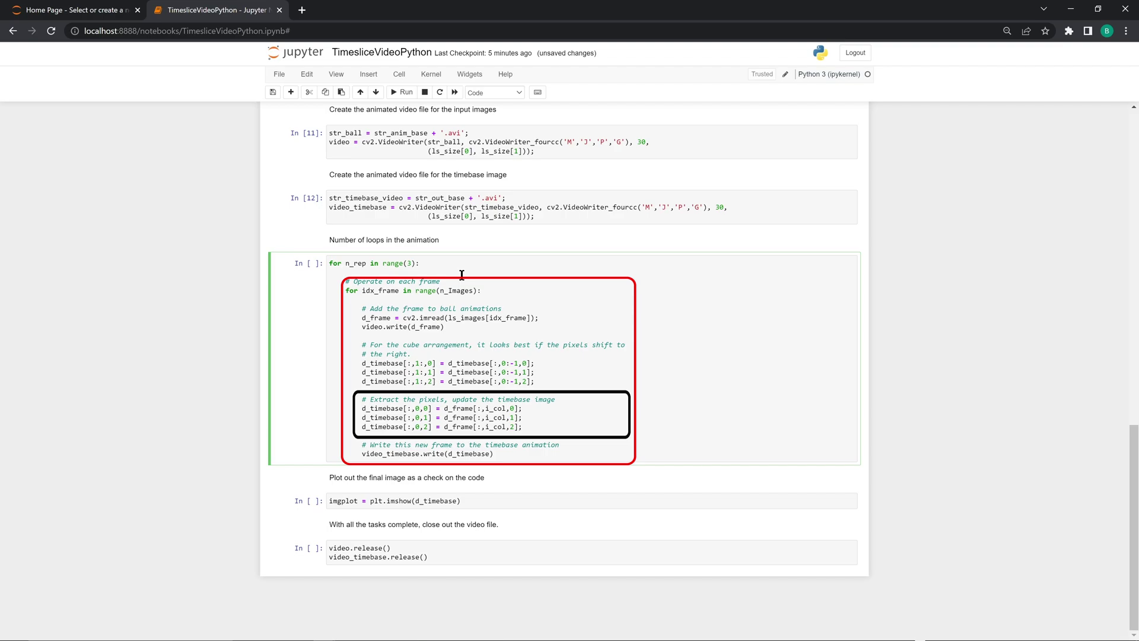
pyautogui.hotkey('ctrl', 'Return')
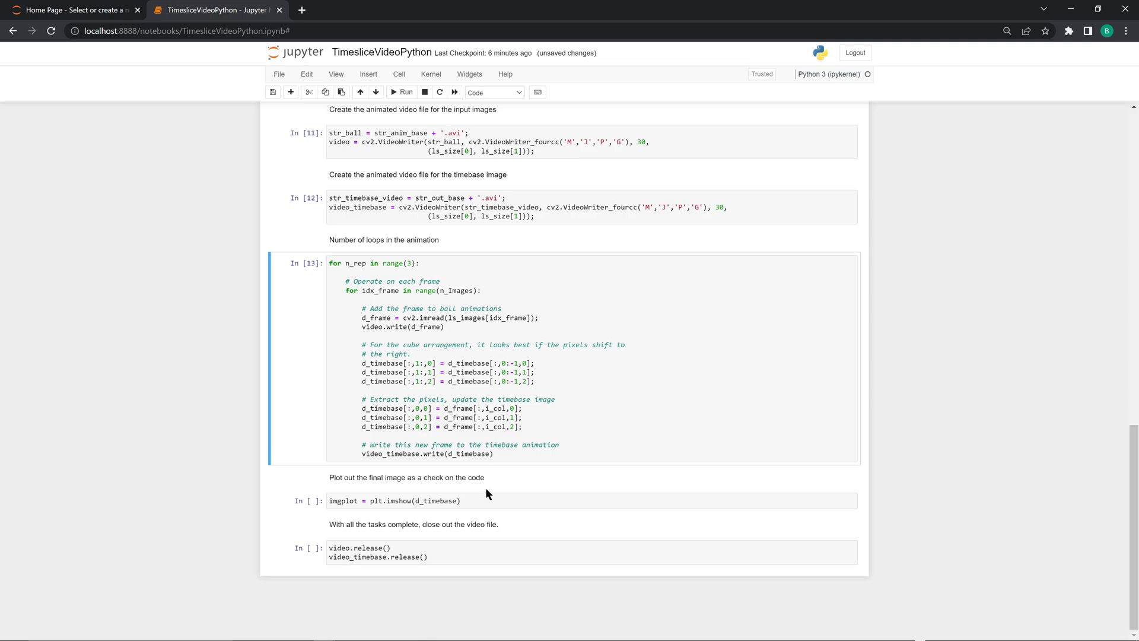
# - Plot the final red-and-blue timeslice image and release both video writers
pyautogui.click(478, 503)
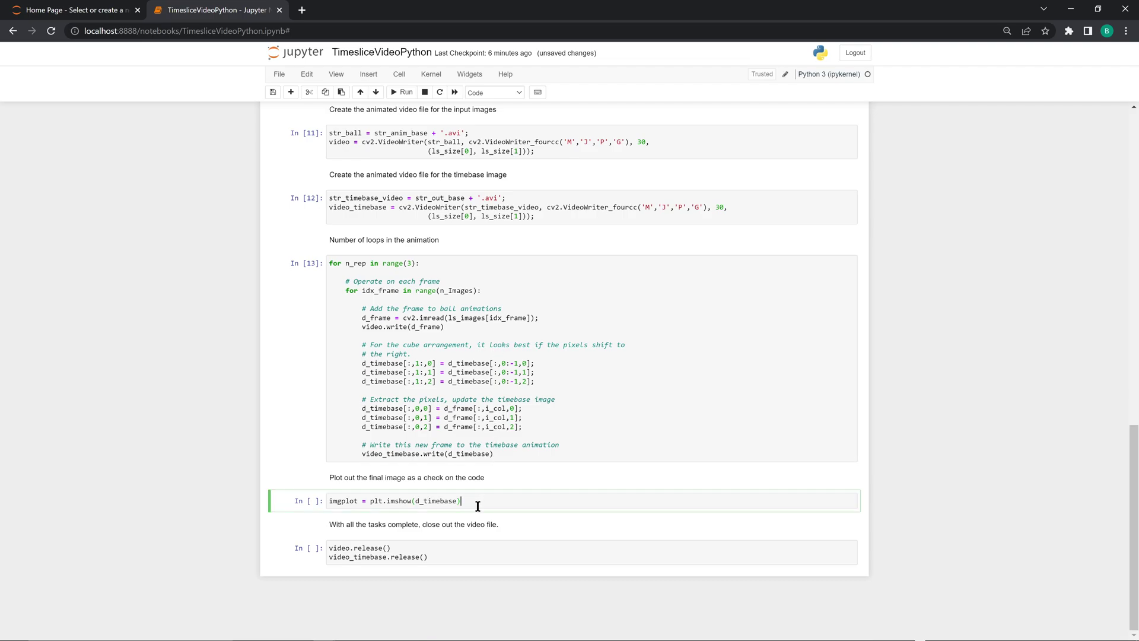
pyautogui.hotkey('ctrl', 'Return')
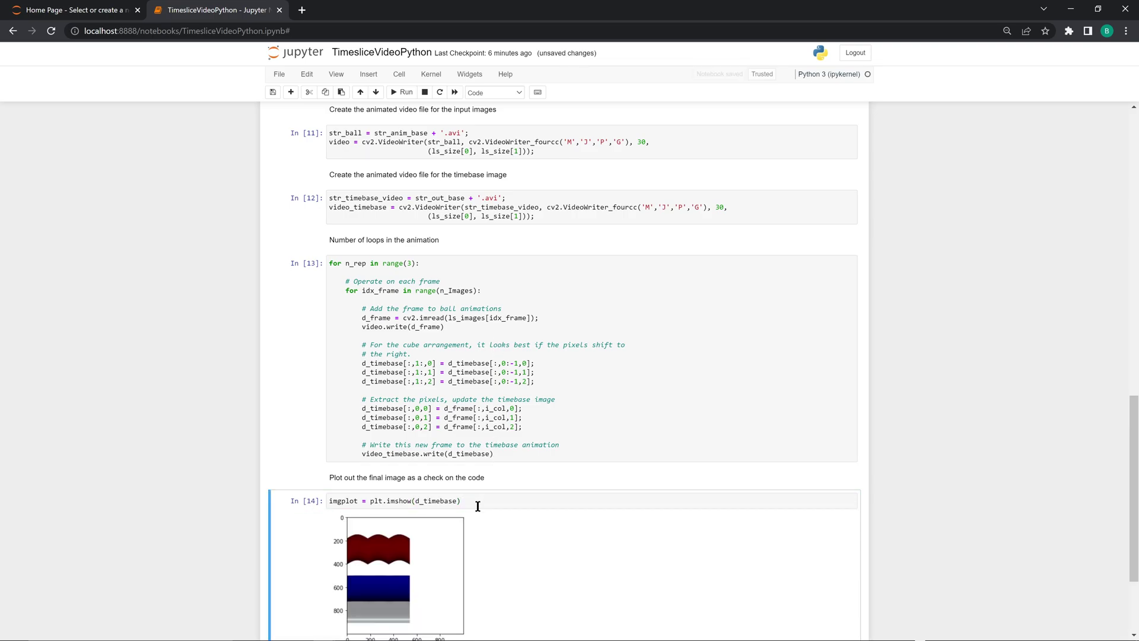
pyautogui.scroll(-3, 478, 506)
pyautogui.click(465, 563)
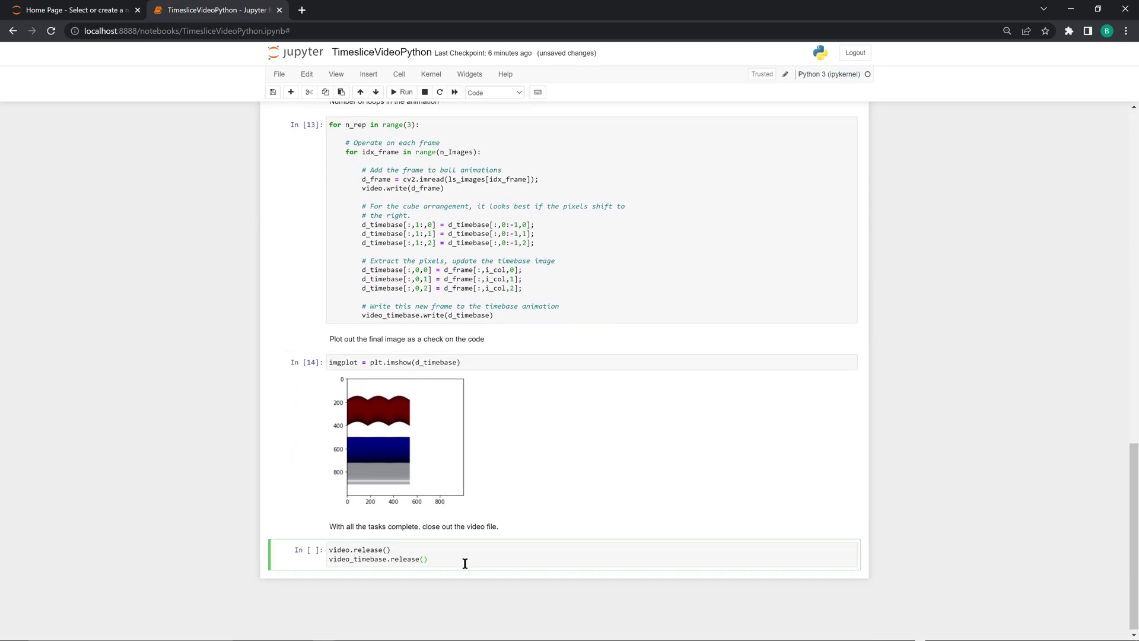
pyautogui.hotkey('ctrl', 'Return')
pyautogui.hotkey('alt', 'Tab')
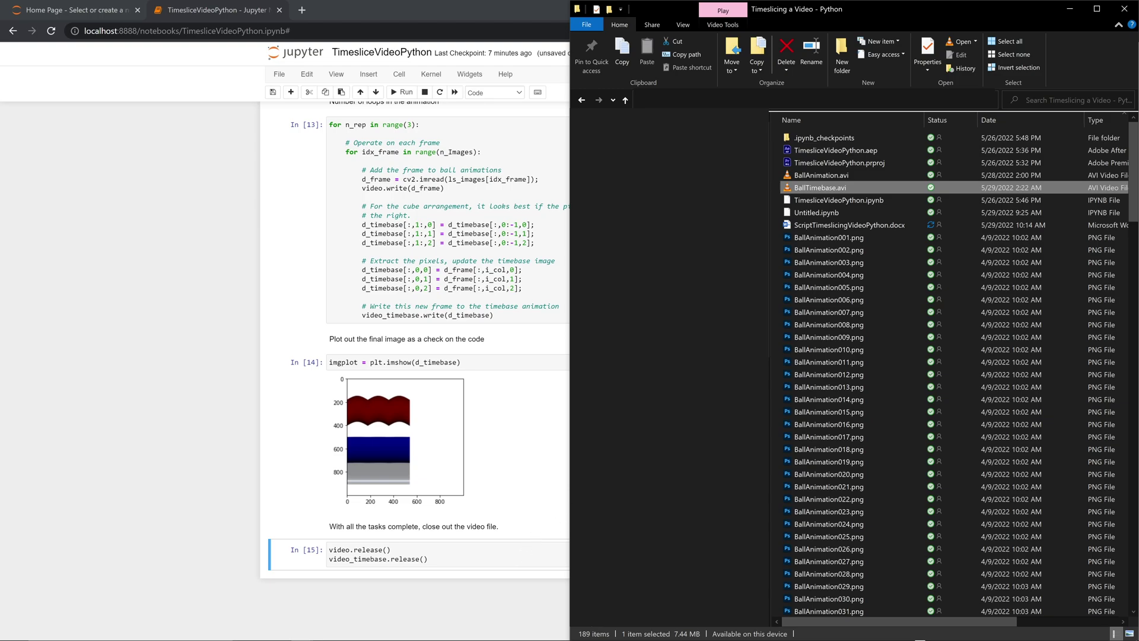
# - Play BallAnimation.avi from the project folder in VLC
pyautogui.click(819, 180)
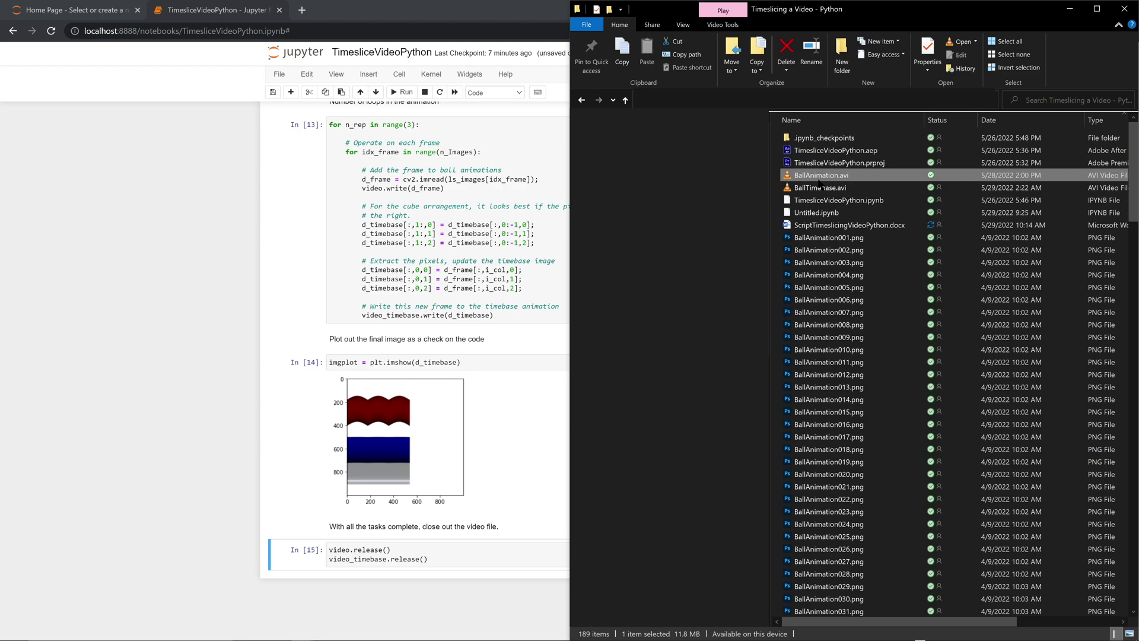
pyautogui.doubleClick(818, 177)
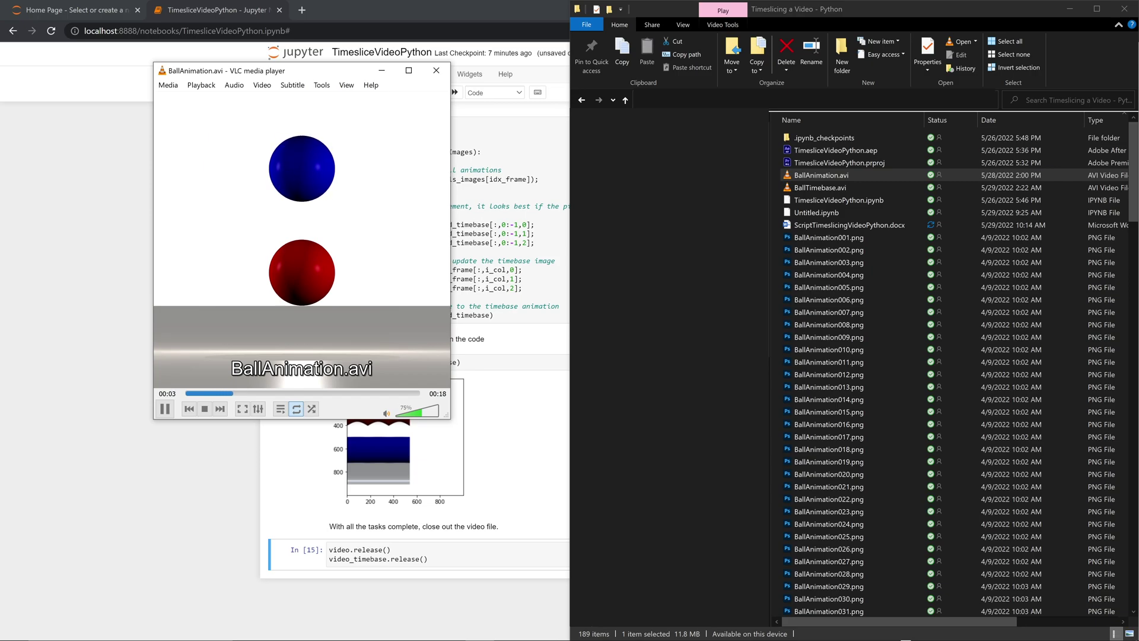
# - Play BallTimebase.avi in VLC to watch its growing color bands
pyautogui.doubleClick(846, 190)
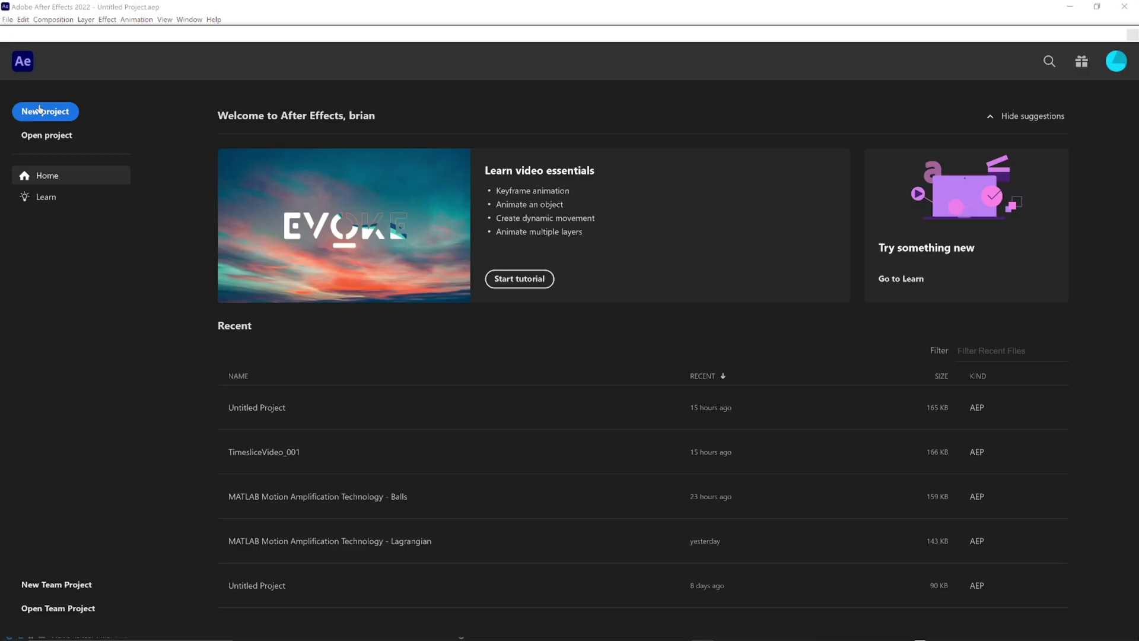
# - Start a new project and import BallAnimation.avi and BallTimebase.avi through Import Multiple Files
pyautogui.click(45, 111)
pyautogui.click(8, 19)
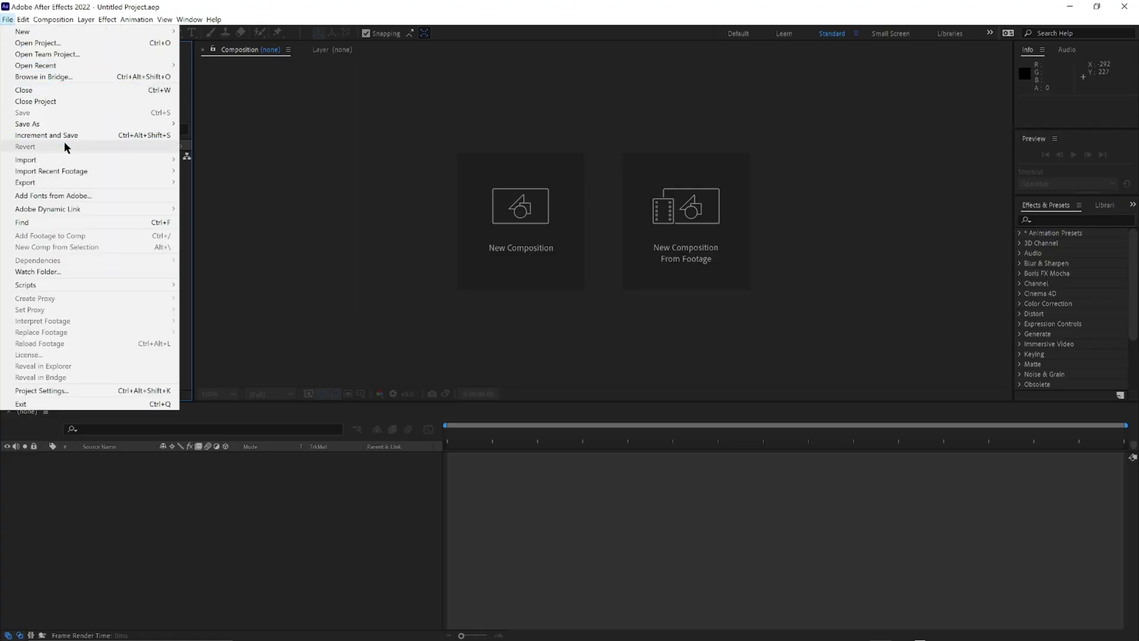
pyautogui.moveTo(65, 153)
pyautogui.click(332, 172)
pyautogui.doubleClick(759, 118)
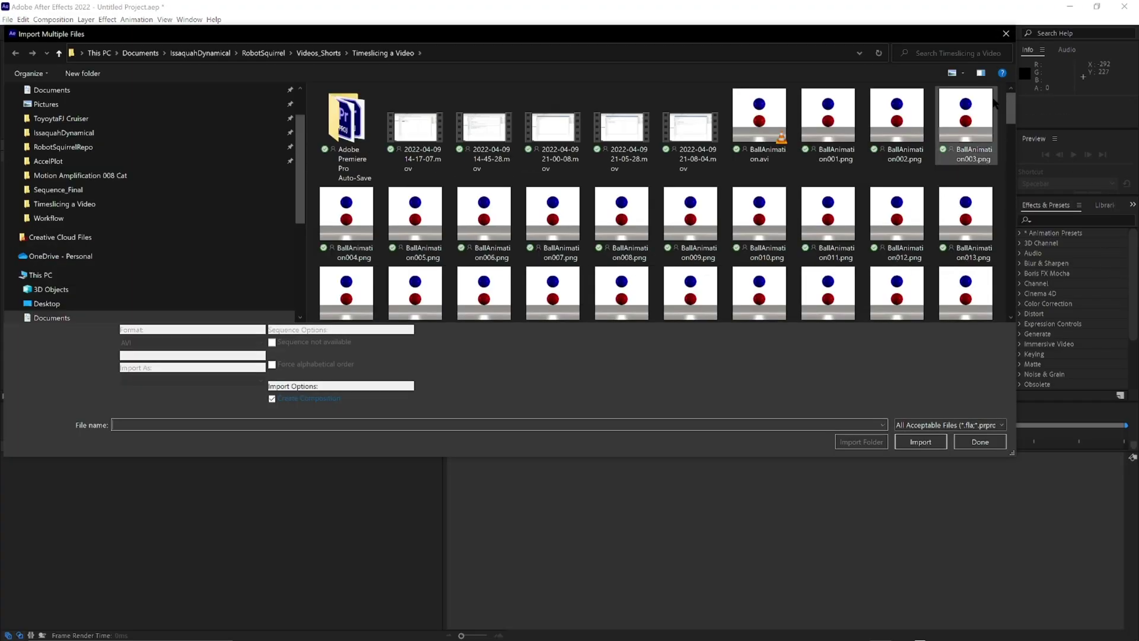
pyautogui.moveTo(1010, 107); pyautogui.dragTo(1015, 333)
pyautogui.doubleClick(829, 184)
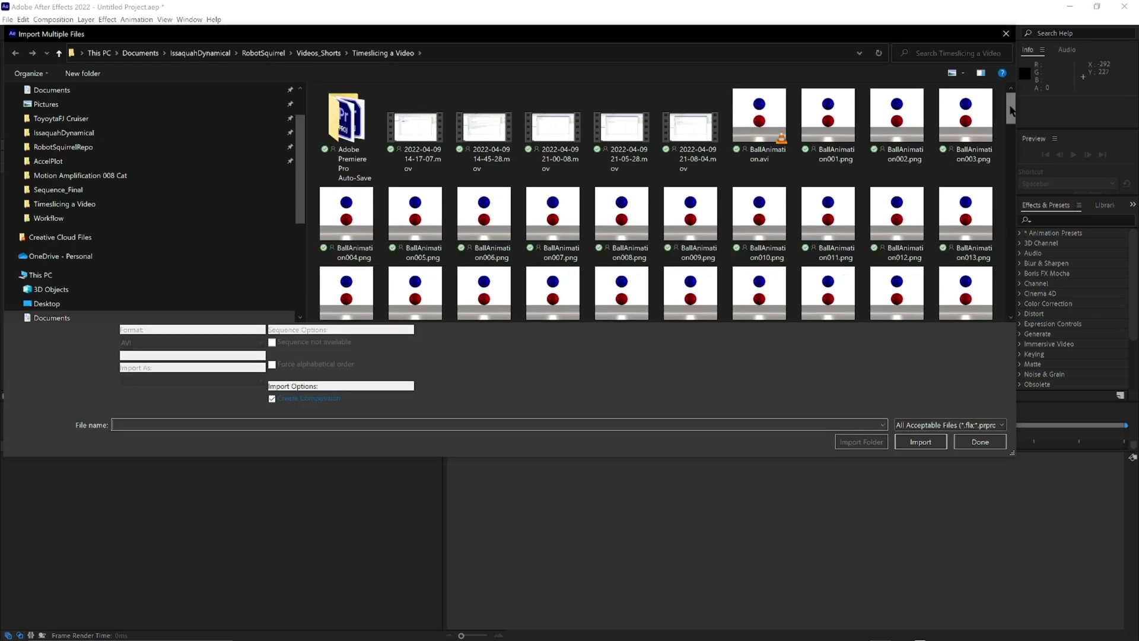
# - Import GreyTopBottom.psd as a Composition and finish the multi-file import
pyautogui.scroll(-10, 916, 213)
pyautogui.doubleClick(916, 213)
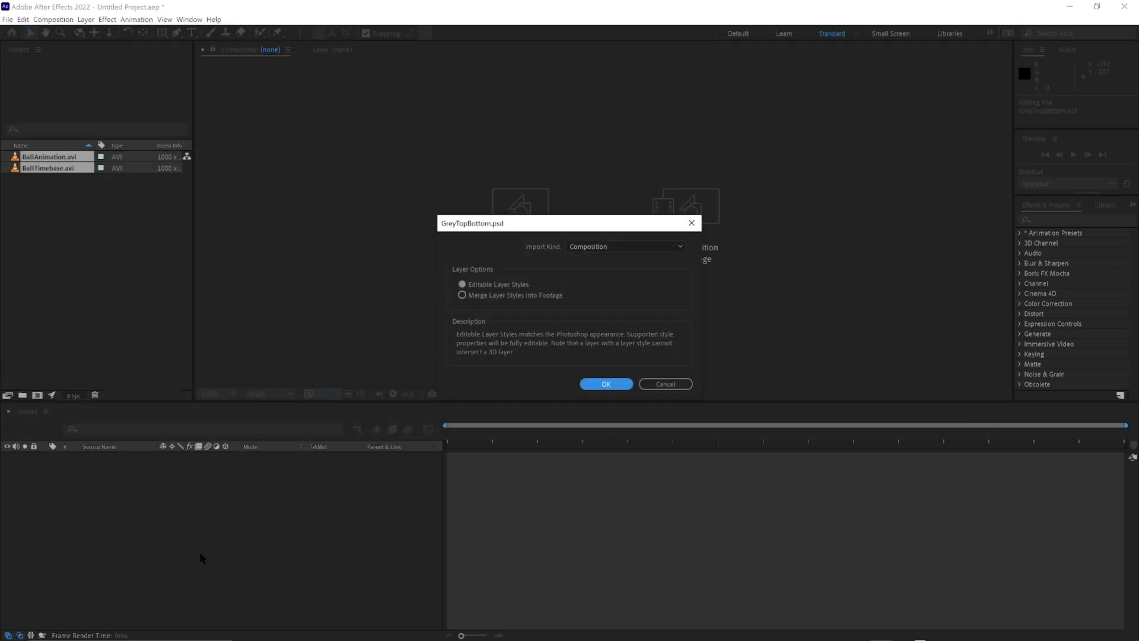
pyautogui.click(614, 385)
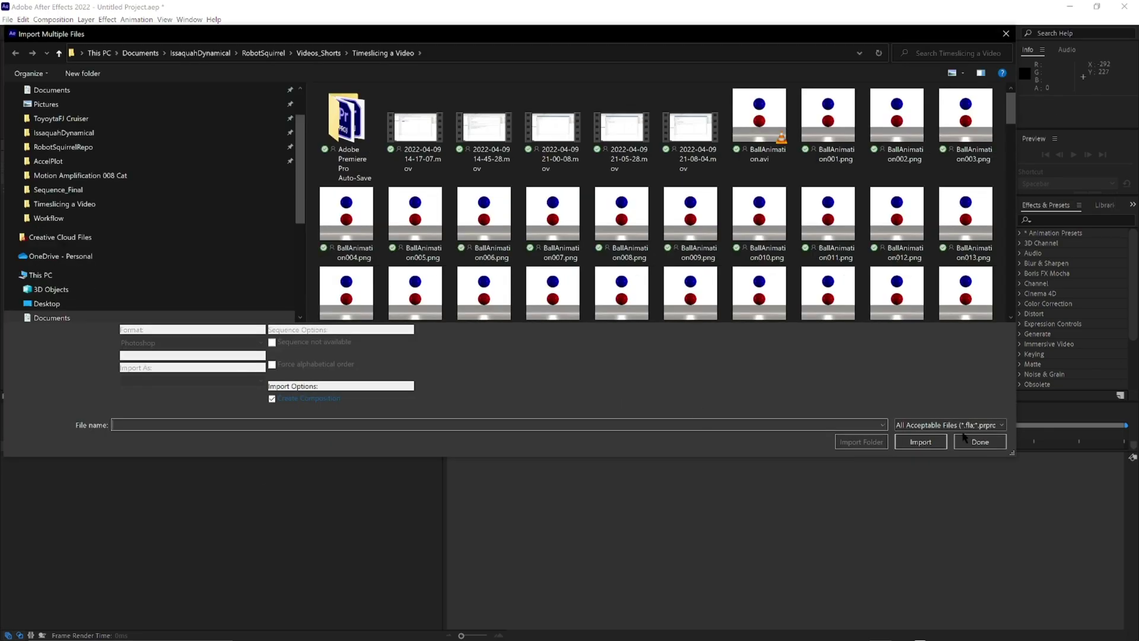
pyautogui.click(965, 439)
# - Create the BallAnimation comp from the imported footage and add a Null 1 layer
pyautogui.click(657, 440)
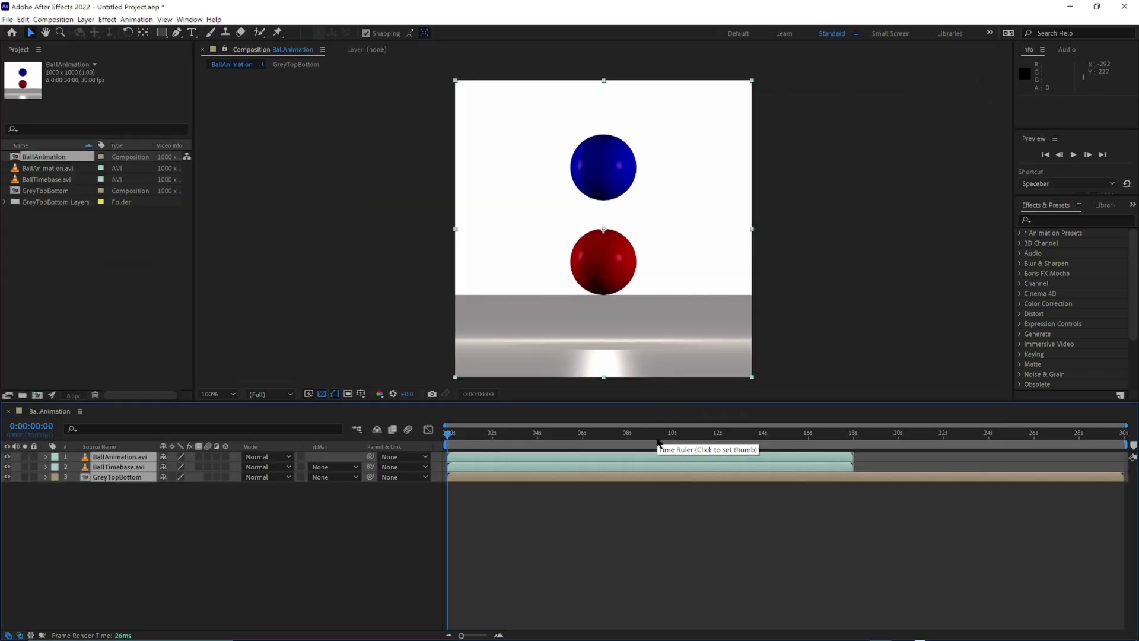
pyautogui.rightClick(265, 522)
pyautogui.moveTo(356, 406)
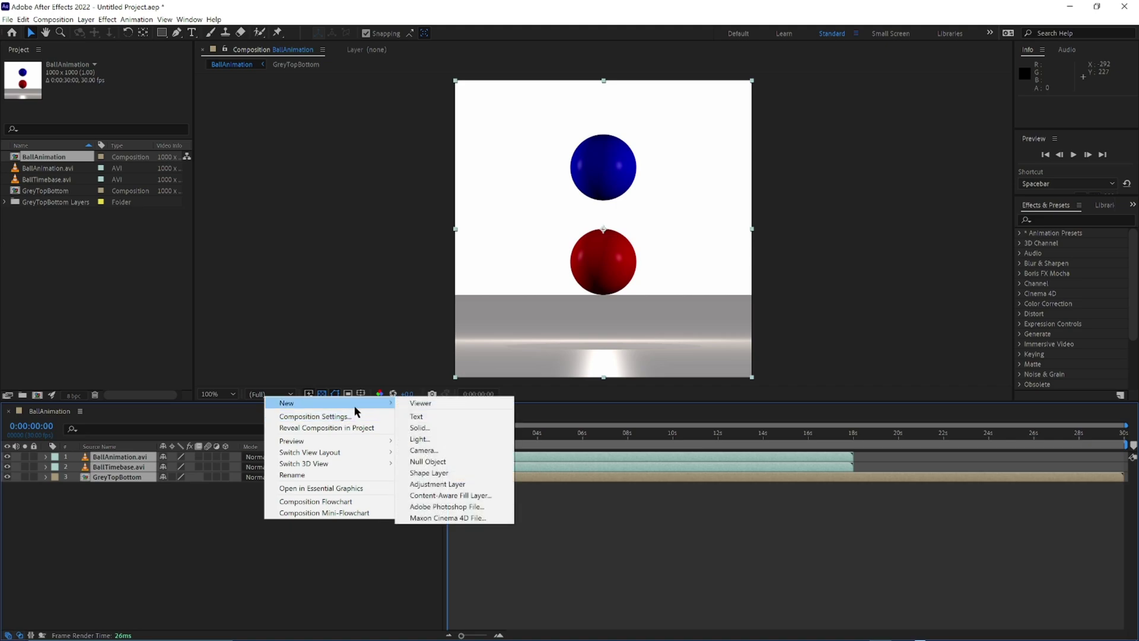
pyautogui.click(429, 462)
# - Parent BallAnimation.avi, BallTimebase.avi and GreyTopBottom to Null 1
pyautogui.doubleClick(137, 462)
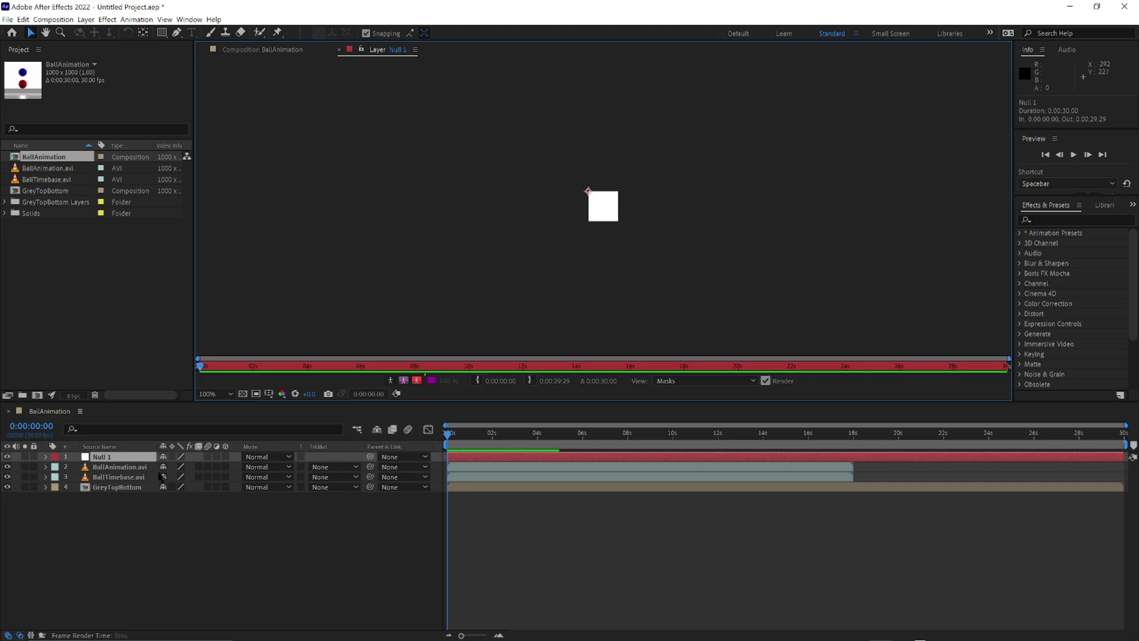
pyautogui.click(131, 467)
pyautogui.keyDown('shift'); pyautogui.click(124, 478); pyautogui.keyUp('shift')
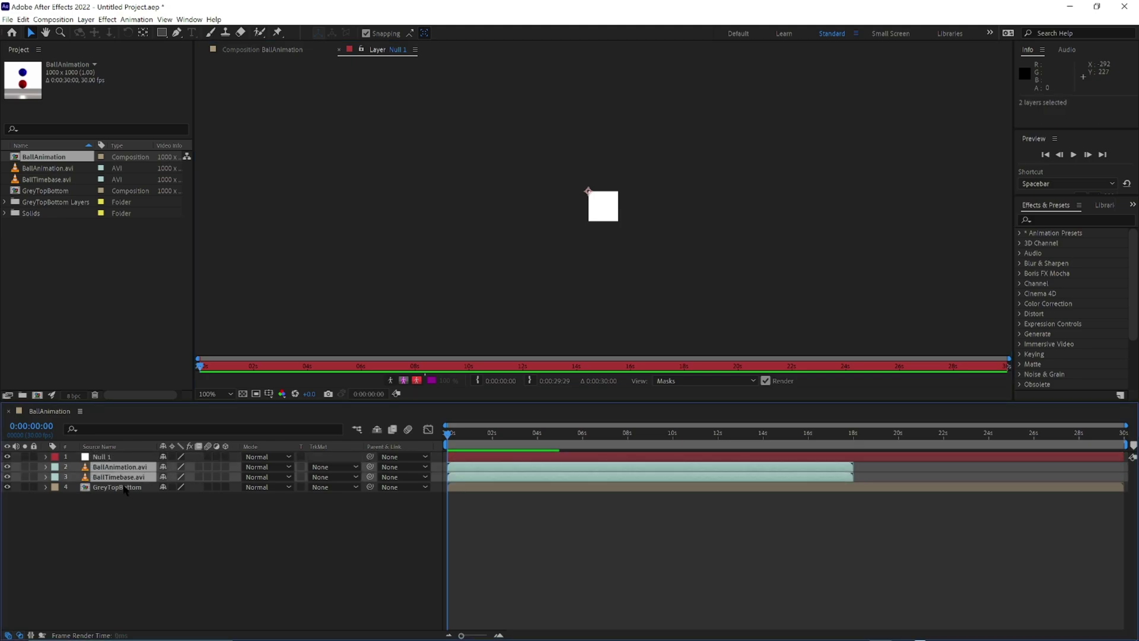
pyautogui.keyDown('shift'); pyautogui.click(125, 487); pyautogui.keyUp('shift')
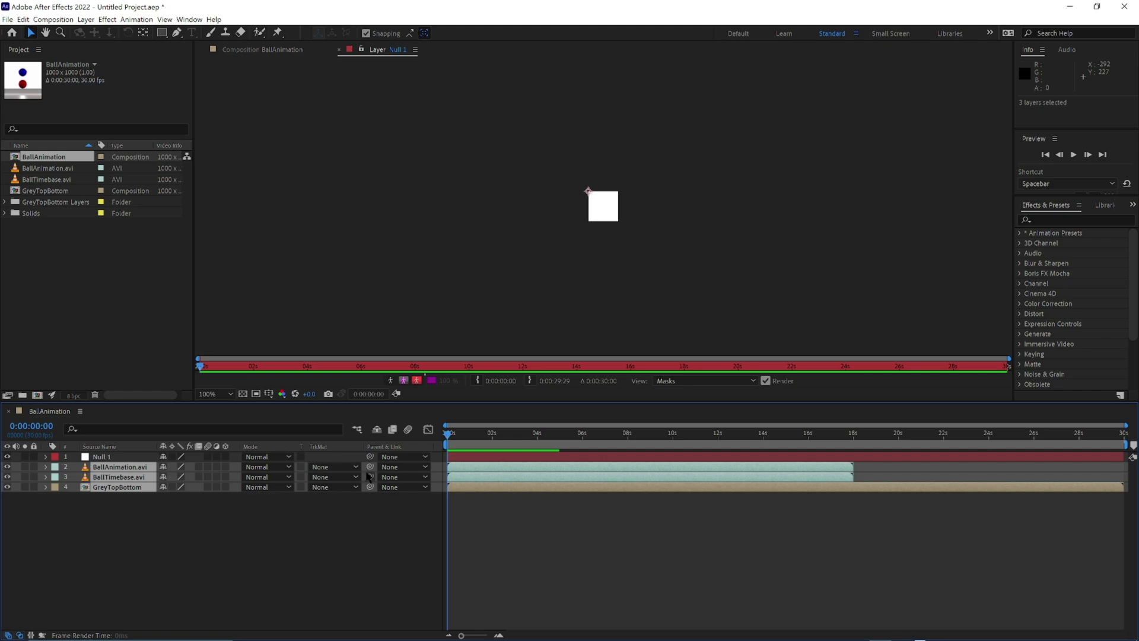
pyautogui.moveTo(370, 467); pyautogui.dragTo(138, 459)
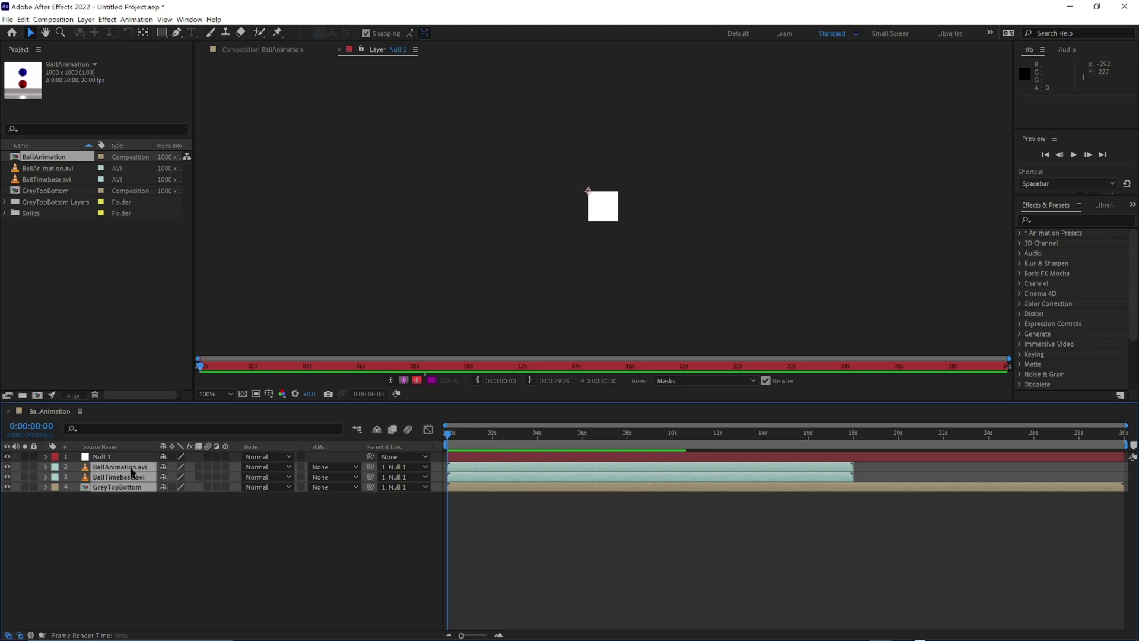
# - Draw a rectangle mask on BallAnimation.avi and set its Mask Shape to 1000×1000
pyautogui.click(46, 467)
pyautogui.click(120, 468)
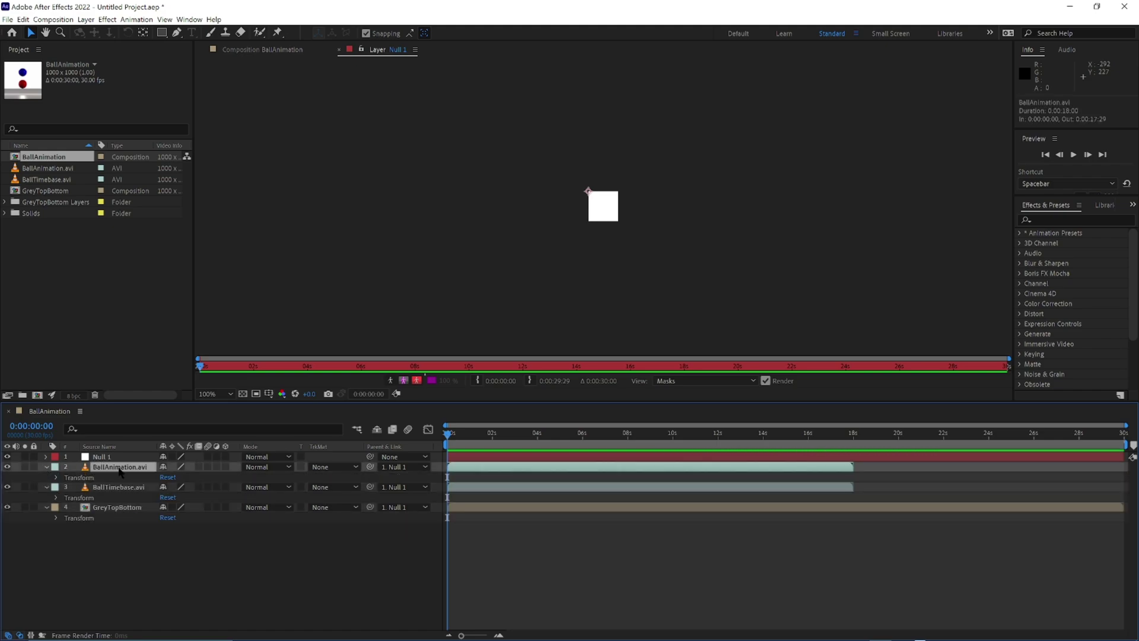
pyautogui.doubleClick(118, 467)
pyautogui.press('q')
pyautogui.moveTo(457, 57)
pyautogui.mouseDown()
pyautogui.moveTo(579, 338)
pyautogui.moveTo(611, 353)
pyautogui.mouseUp()
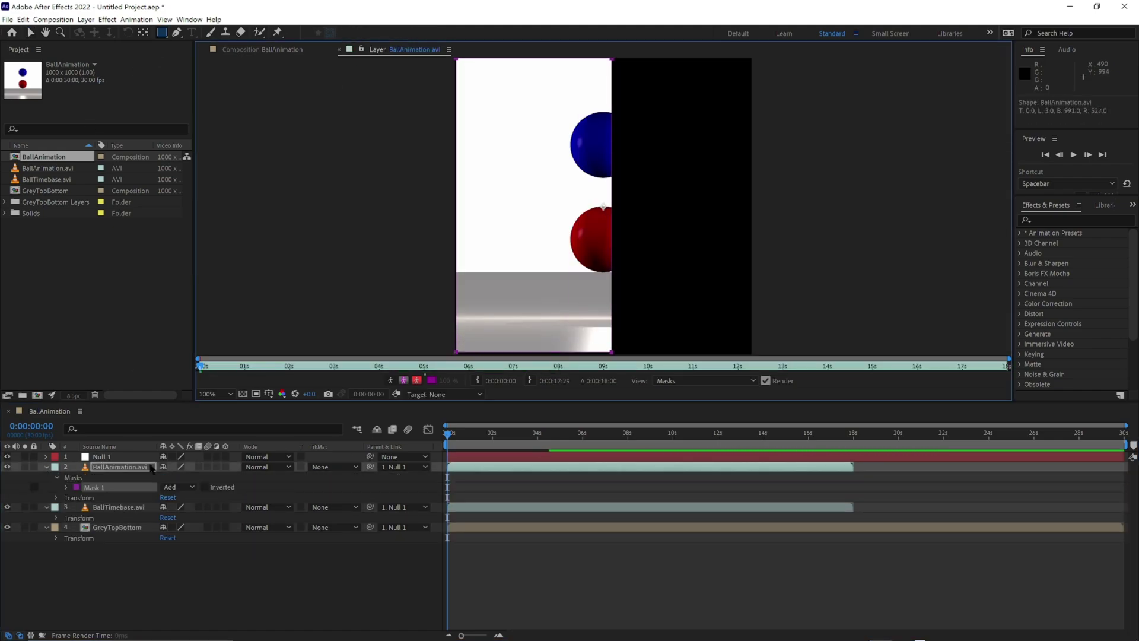
pyautogui.click(67, 487)
pyautogui.click(169, 497)
pyautogui.press('Tab')
pyautogui.press('Tab')
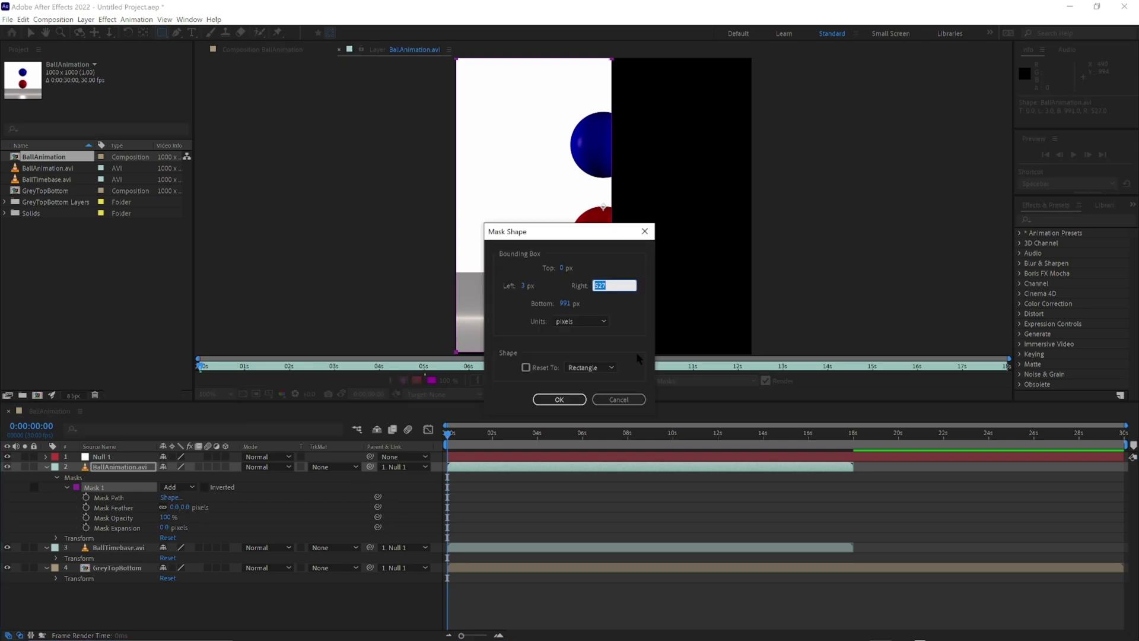
pyautogui.write('1000')
pyautogui.press('Tab')
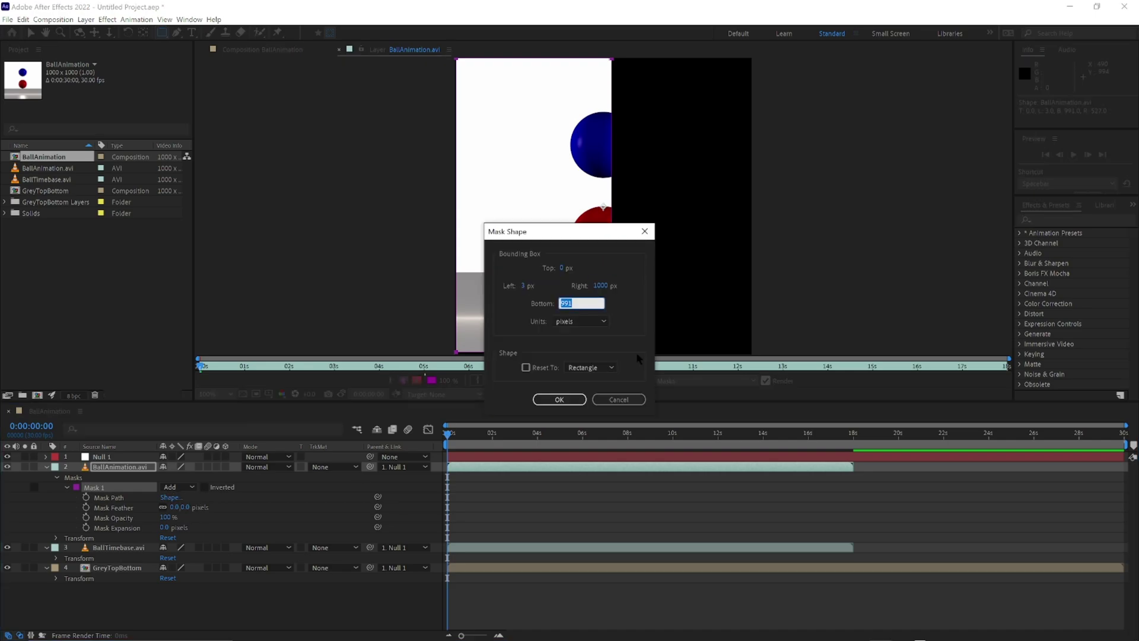
pyautogui.write('1000')
pyautogui.press('Tab')
pyautogui.click(560, 400)
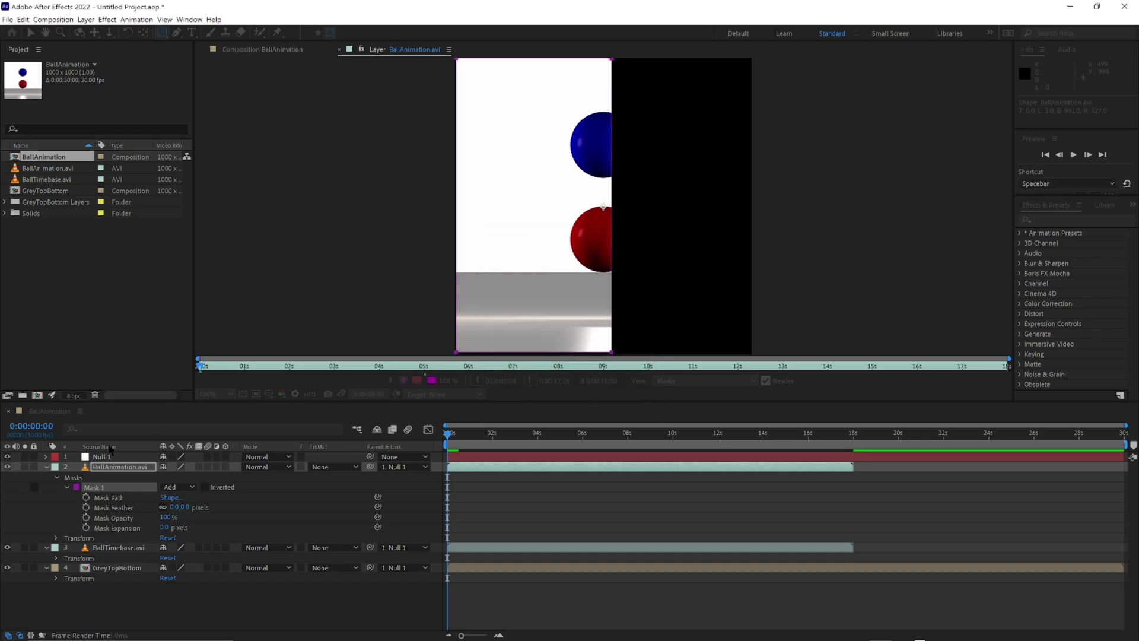
# - Keyframe Mask Path at 0s, then at 0:00:02:01 set the mask's right edge to 500
pyautogui.click(86, 499)
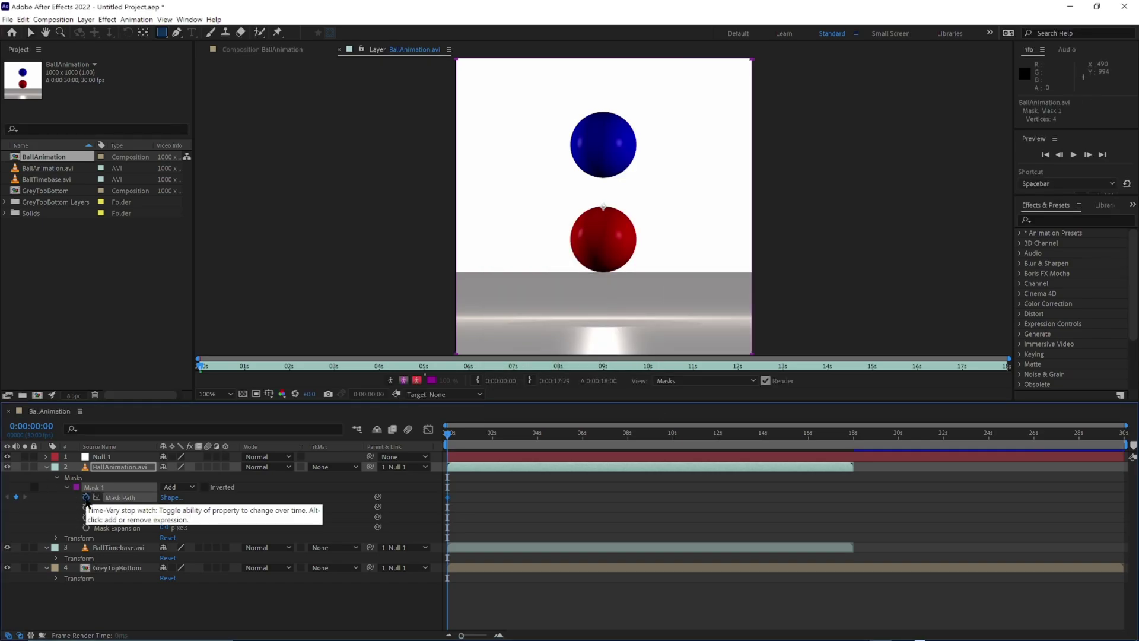
pyautogui.click(493, 434)
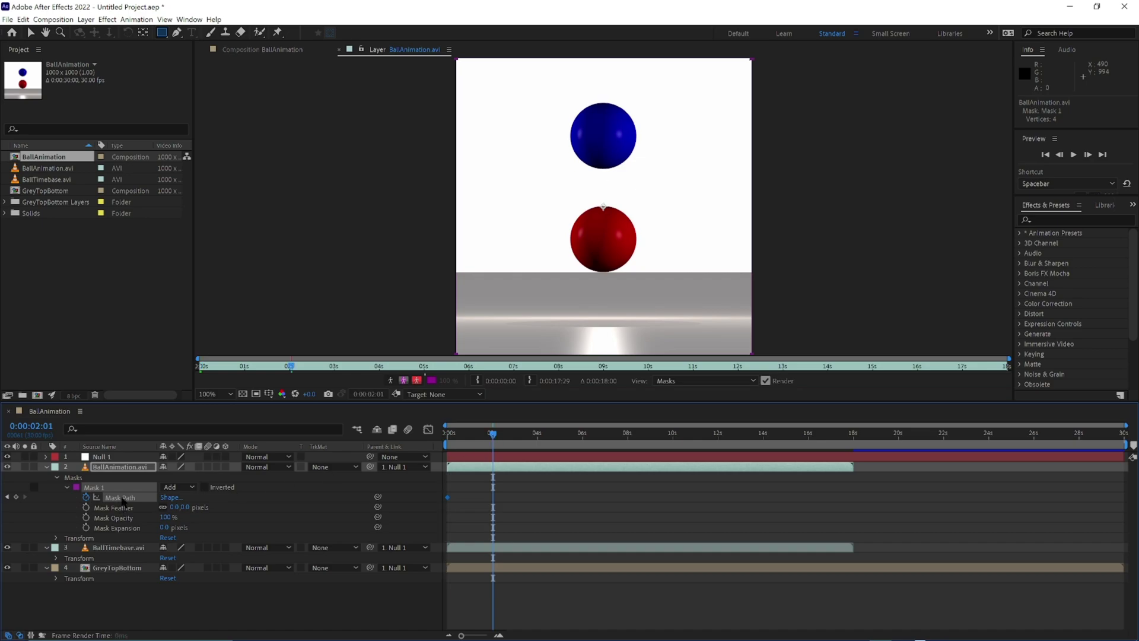
pyautogui.click(169, 497)
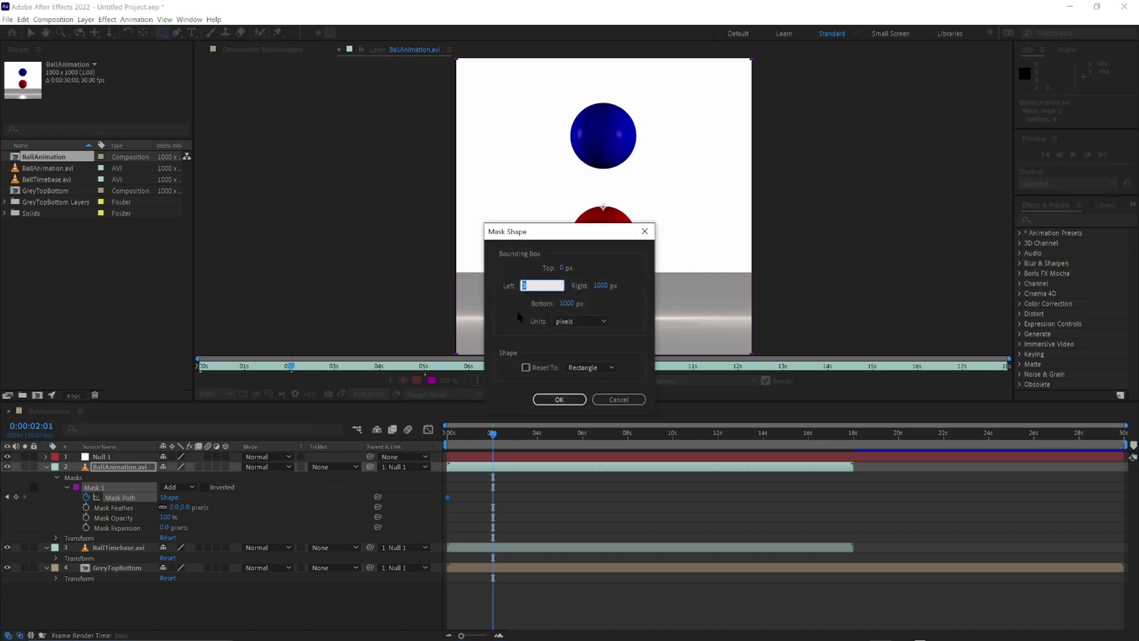
pyautogui.press('Tab')
pyautogui.write('5')
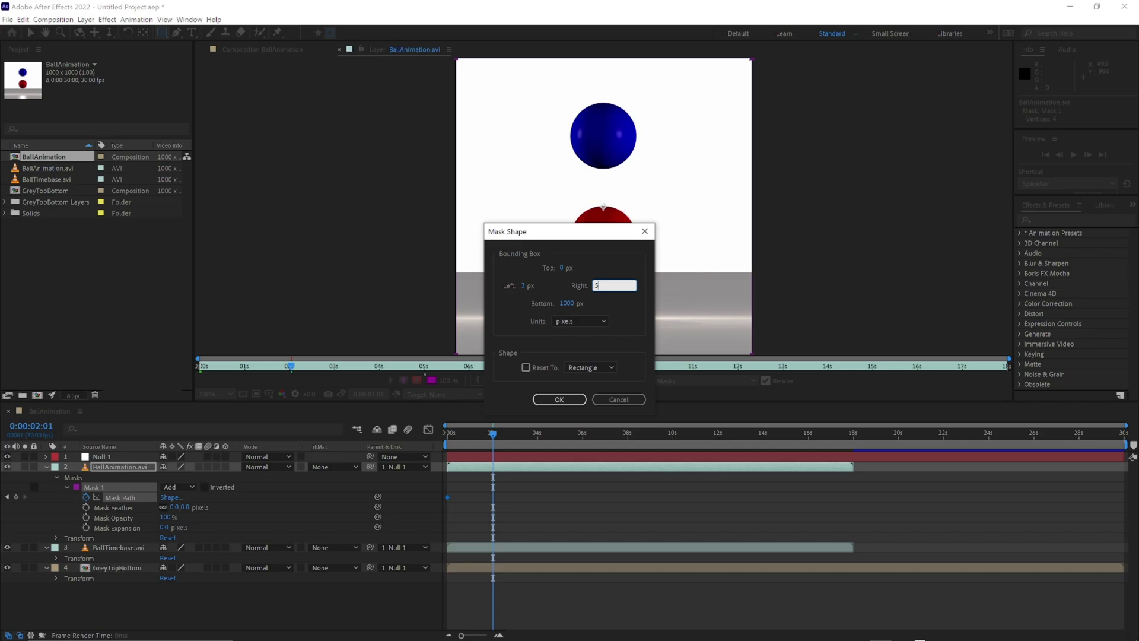
pyautogui.write('00')
pyautogui.press('Return')
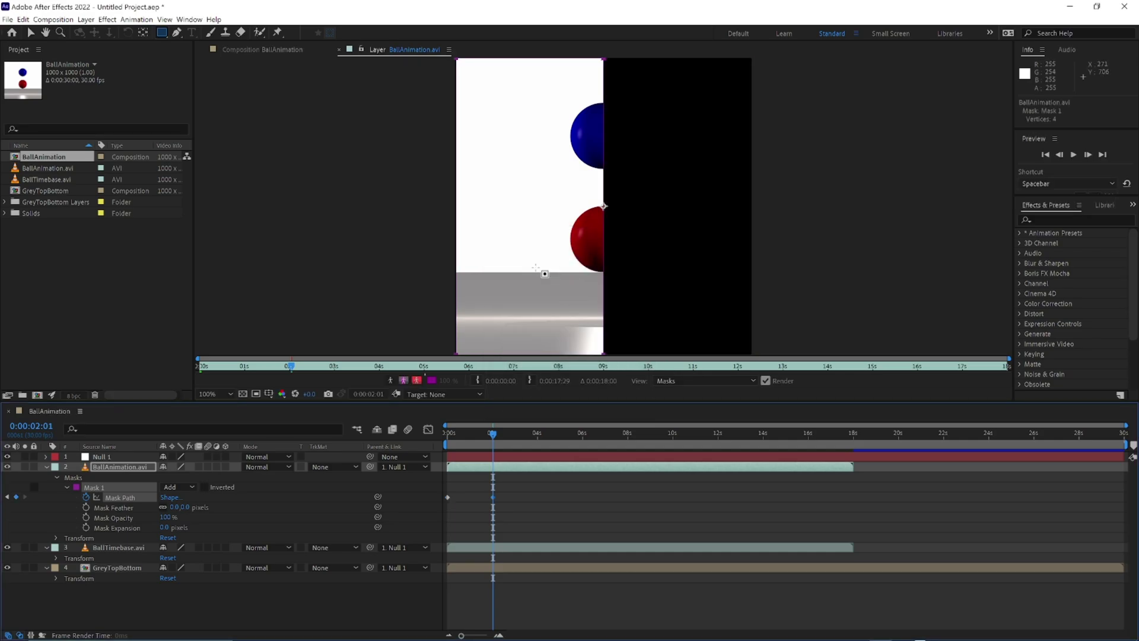
# - Change the BallAnimation composition size to 1920 × 1080 in Composition Settings
pyautogui.click(52, 20)
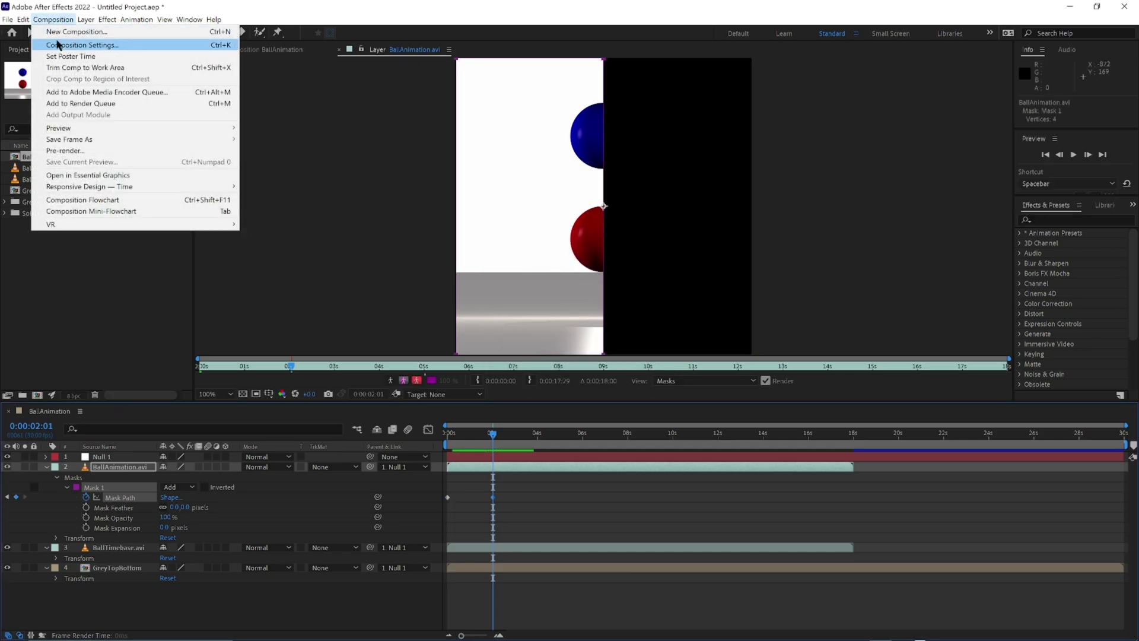
pyautogui.click(56, 43)
pyautogui.click(477, 250)
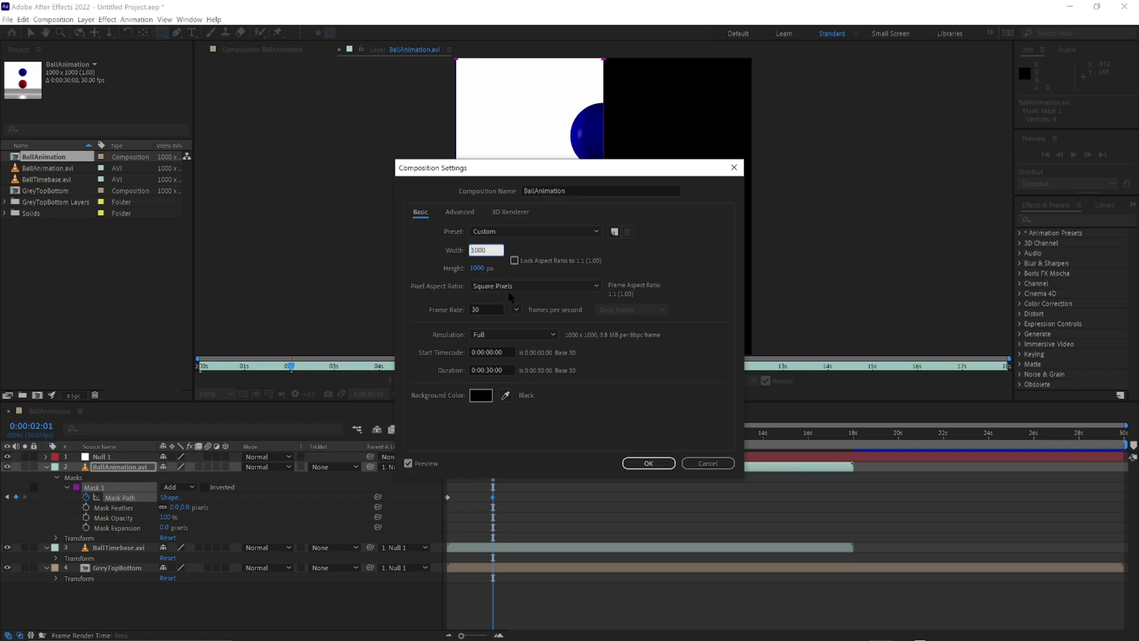
pyautogui.write('1920')
pyautogui.press('Tab')
pyautogui.write('1080')
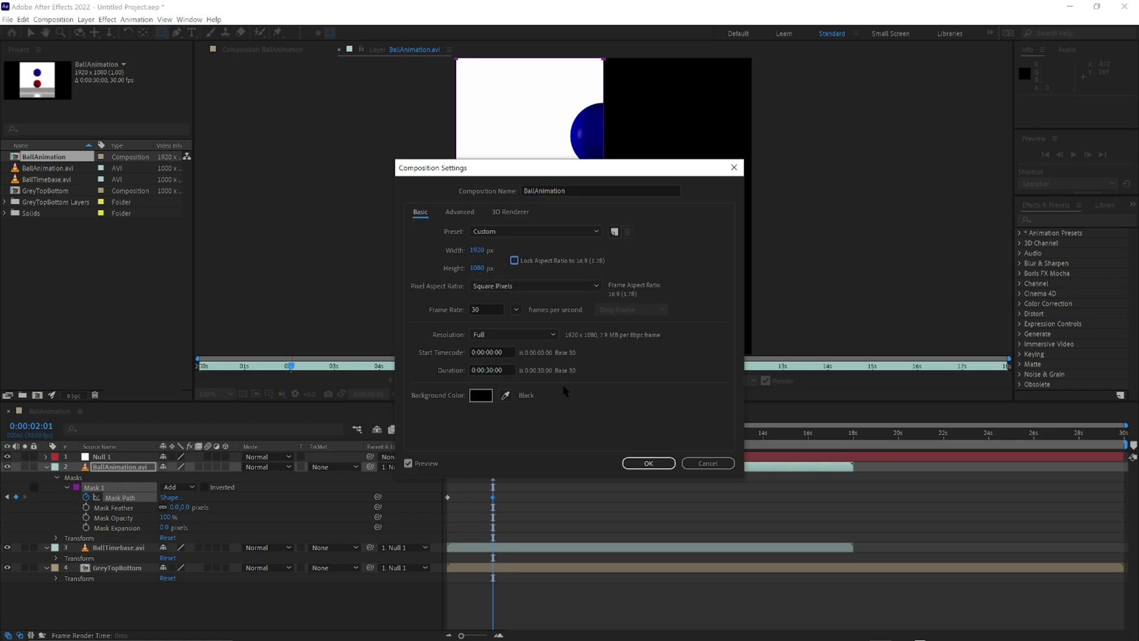
pyautogui.click(648, 463)
# - Set Null 1's Scale to 50% to shrink its parented layers
pyautogui.click(46, 457)
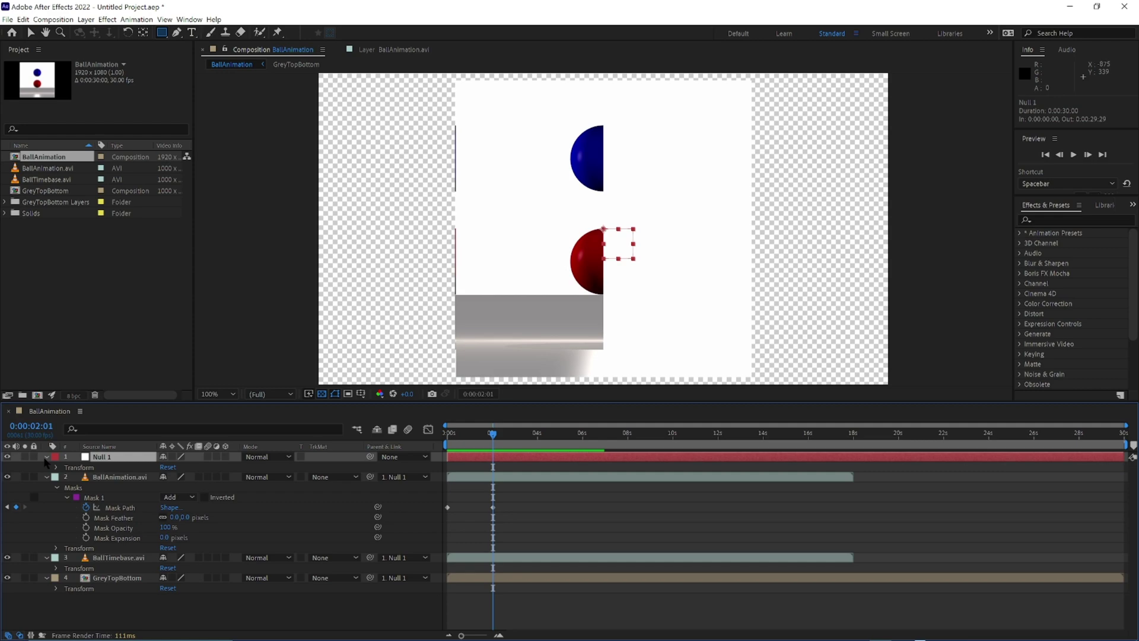
pyautogui.click(57, 467)
pyautogui.click(177, 497)
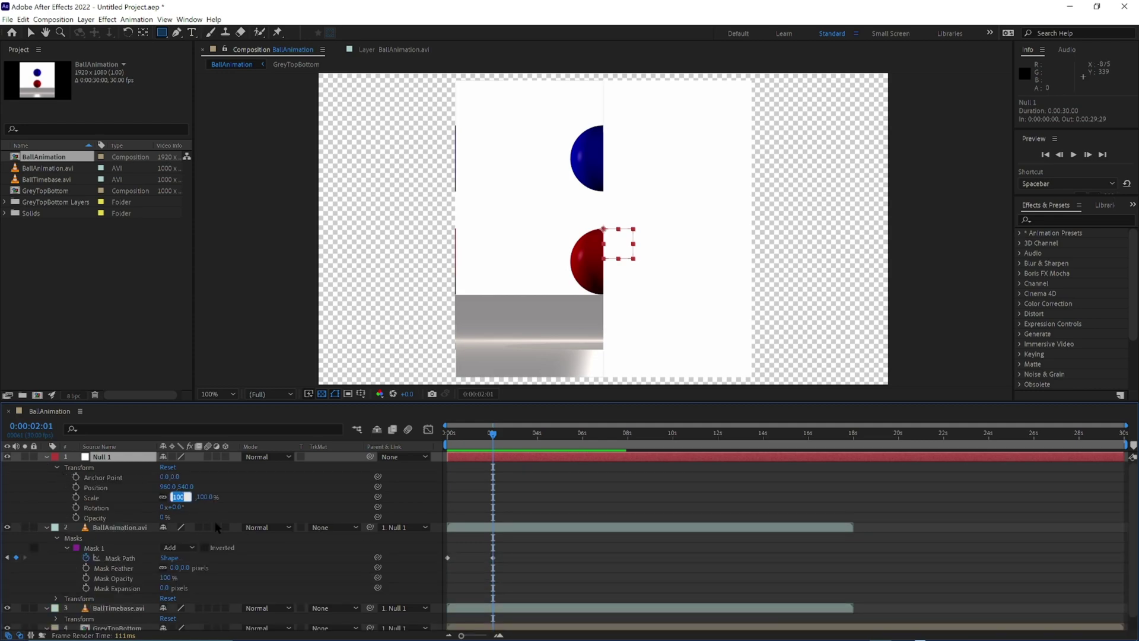
pyautogui.write('50.0,50.0')
pyautogui.press('Return')
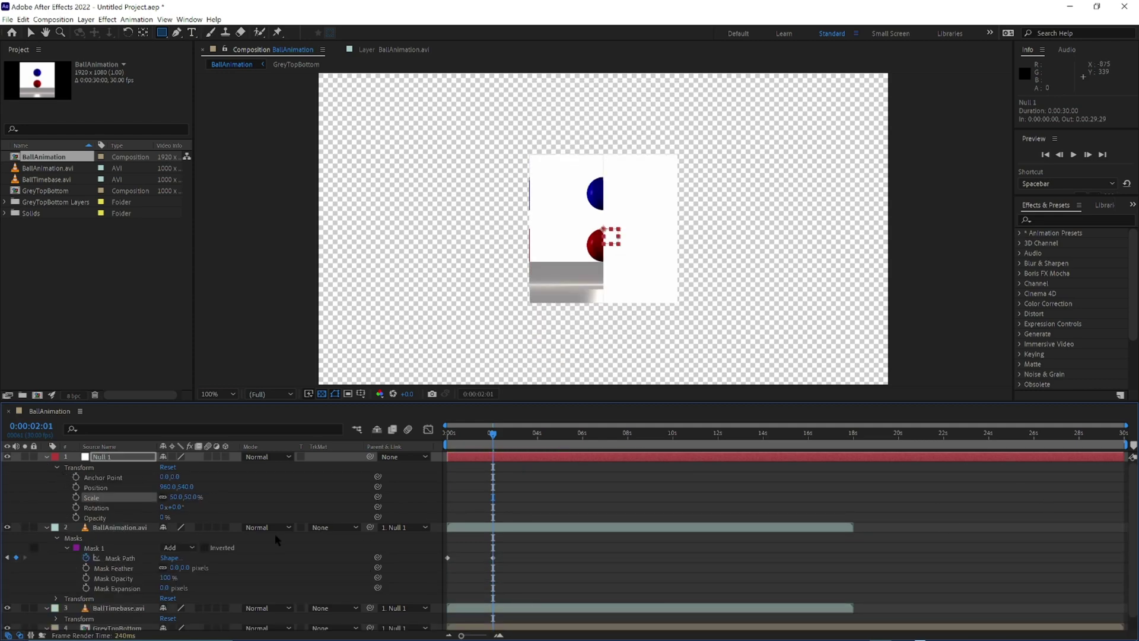
# - Make Null 1, BallAnimation.avi and GreyTopBottom 3D layers and switch the viewer to Custom View 3
pyautogui.click(225, 456)
pyautogui.click(226, 567)
pyautogui.scroll(-3, 276, 530)
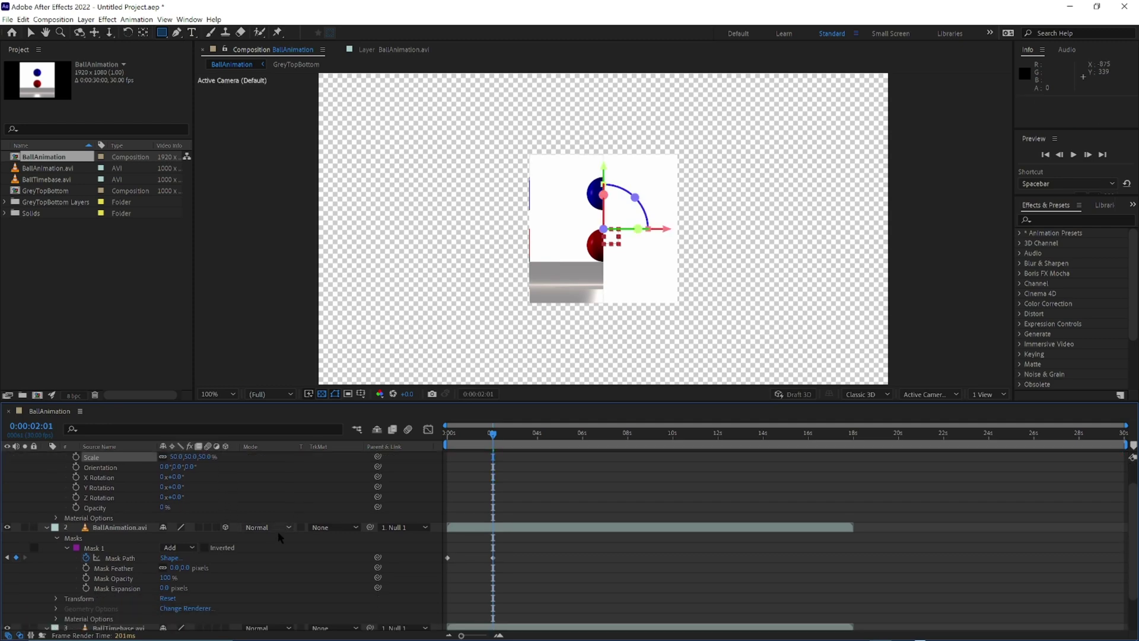
pyautogui.click(225, 614)
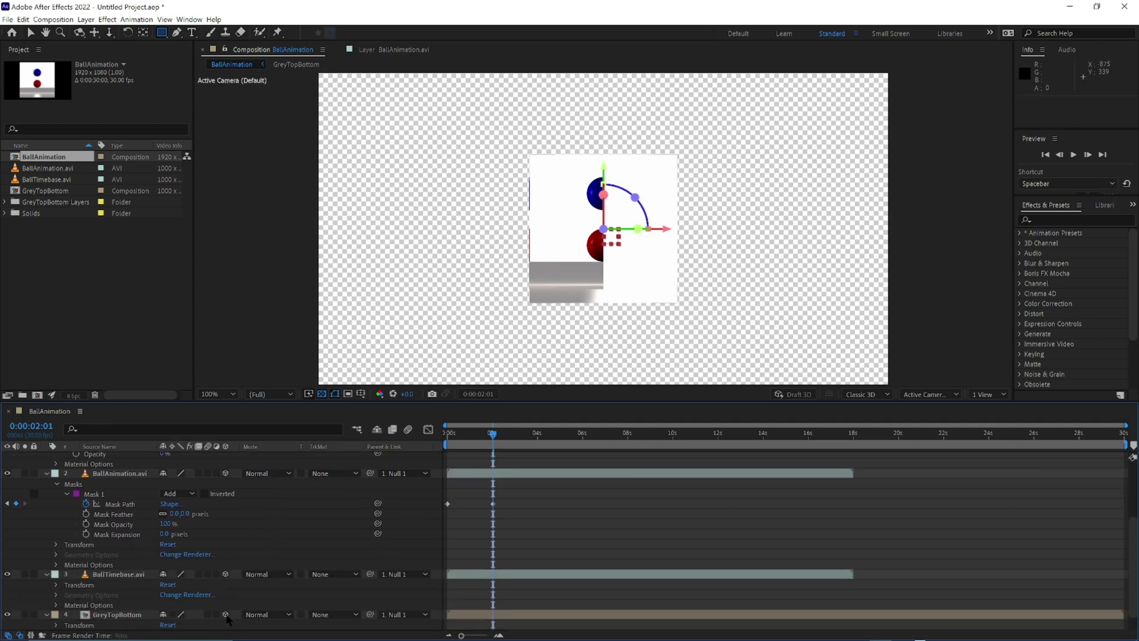
pyautogui.click(957, 397)
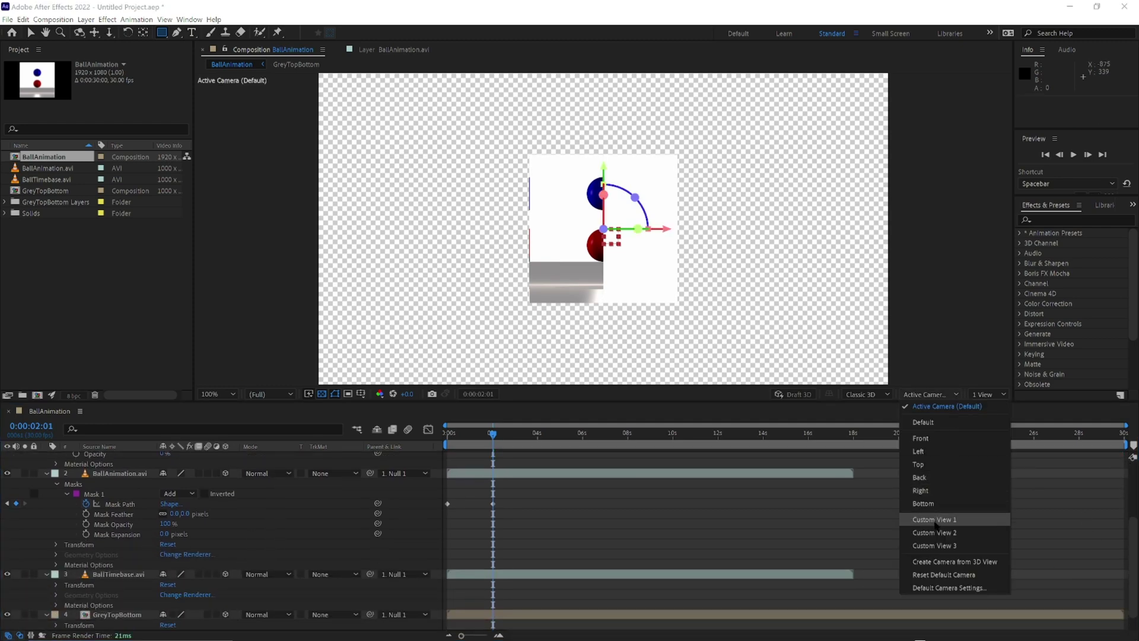
pyautogui.click(930, 545)
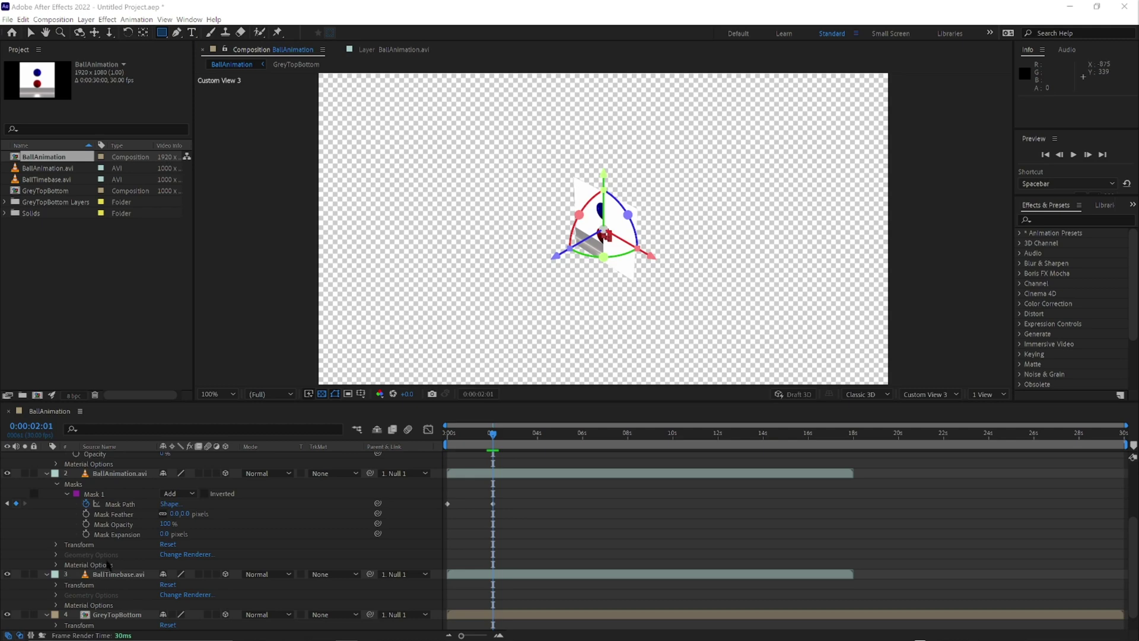
# - Give BallTimebase.avi an Orientation of 0°, 270°, 0° and a Z Position of 500
pyautogui.click(56, 585)
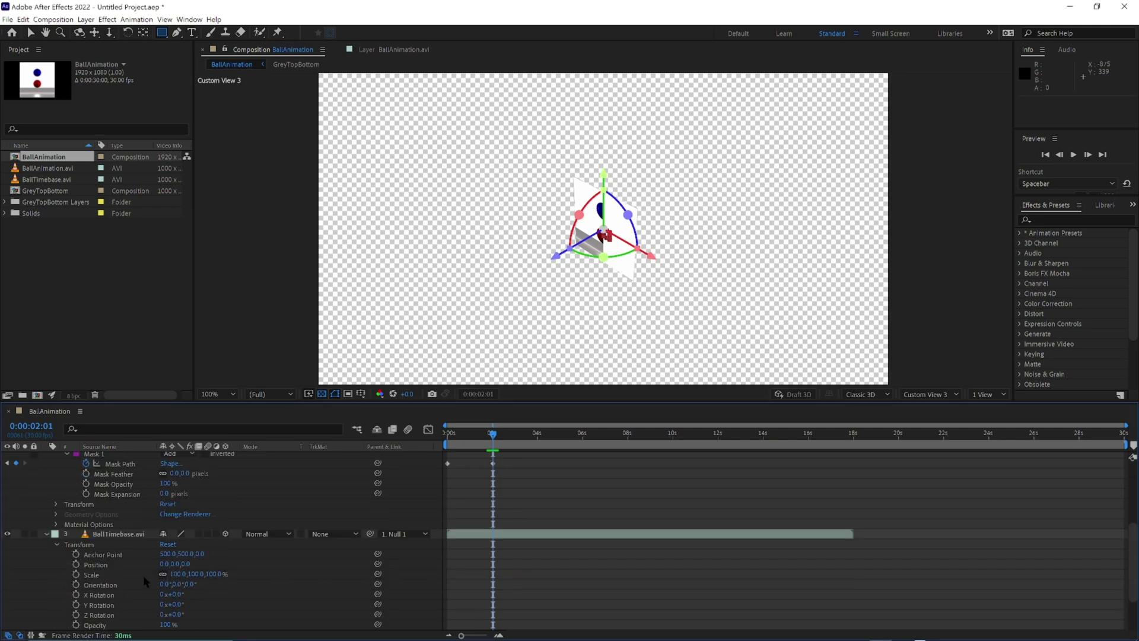
pyautogui.click(177, 583)
pyautogui.write('270')
pyautogui.press('Return')
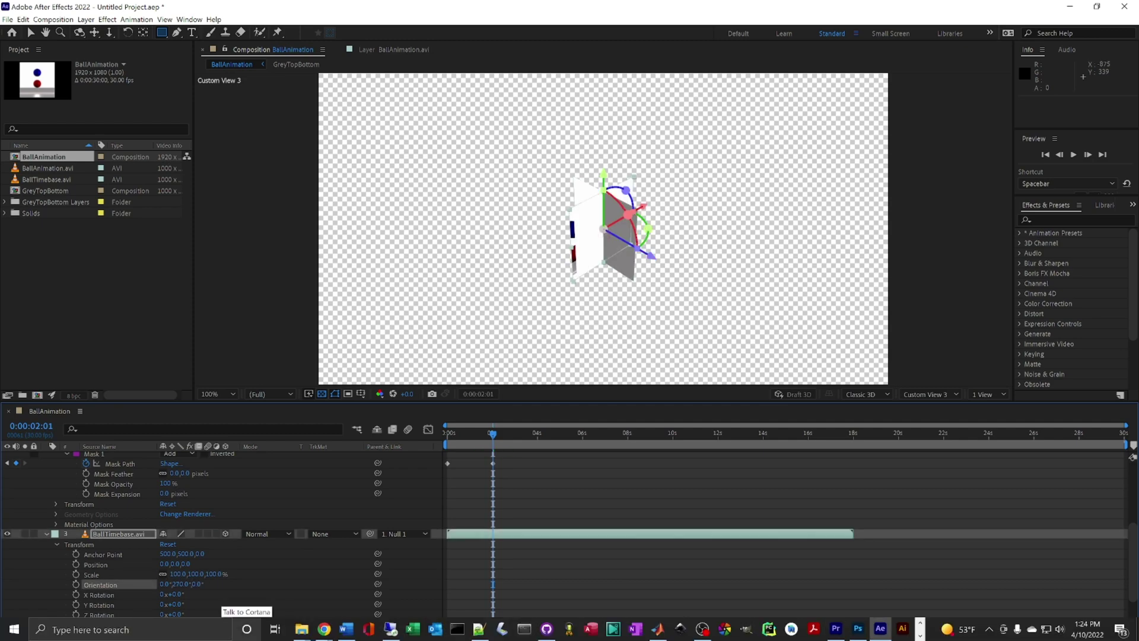
pyautogui.click(185, 564)
pyautogui.write('500')
pyautogui.press('Return')
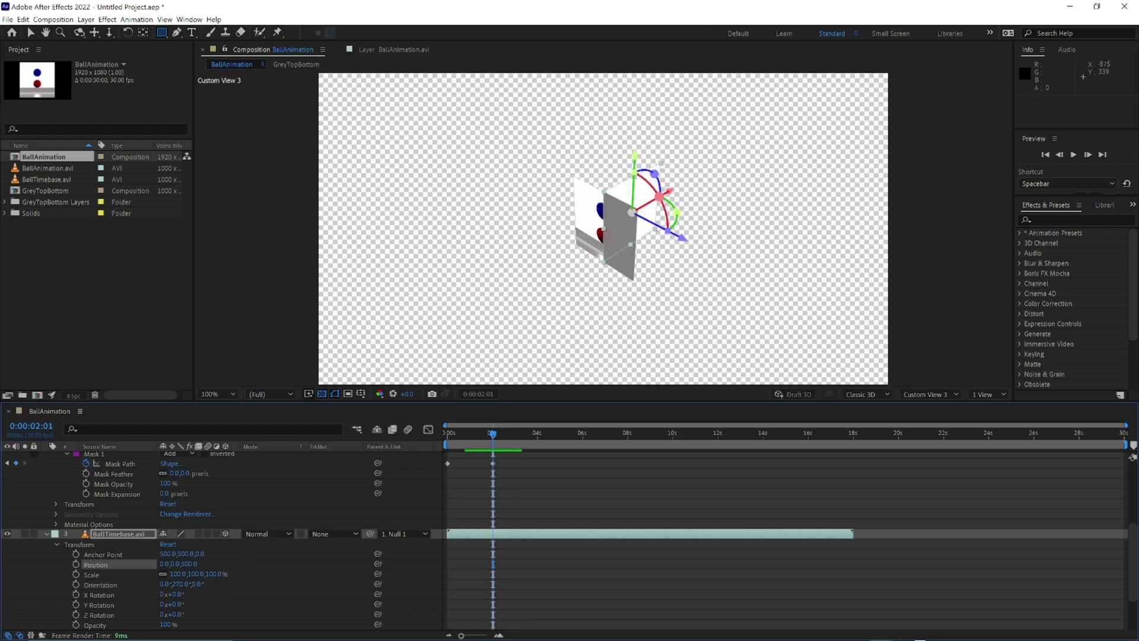
# - Rotate GreyTopBottom -90° on X and move it to Position 0, -500, 500
pyautogui.click(46, 533)
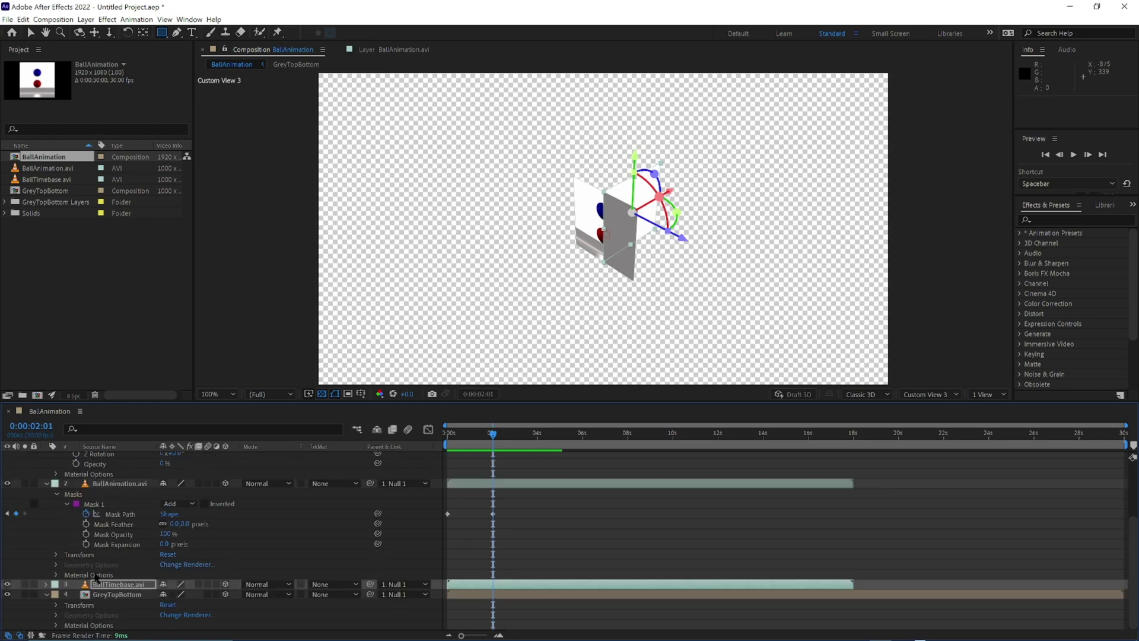
pyautogui.click(56, 605)
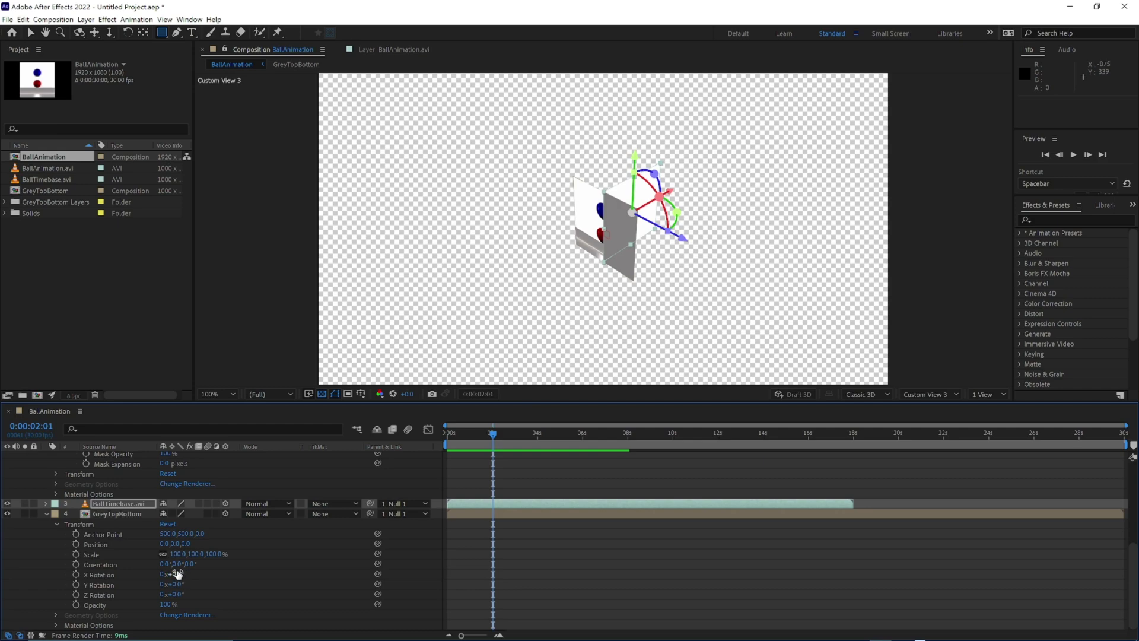
pyautogui.click(175, 574)
pyautogui.write('-90')
pyautogui.press('Return')
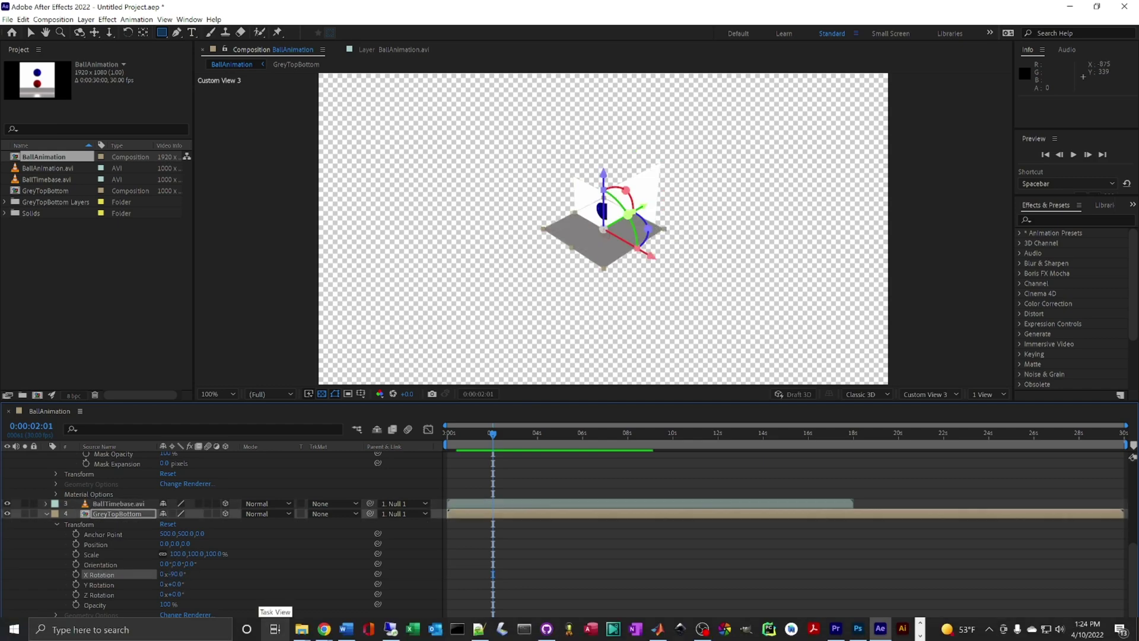
pyautogui.click(173, 543)
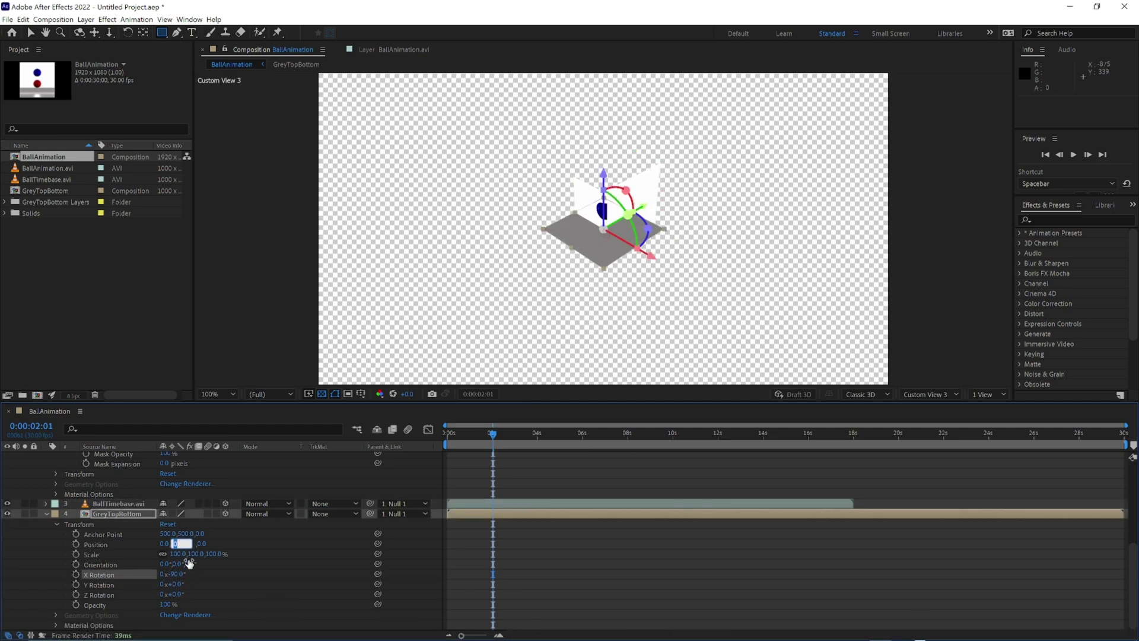
pyautogui.write('-500')
pyautogui.press('Return')
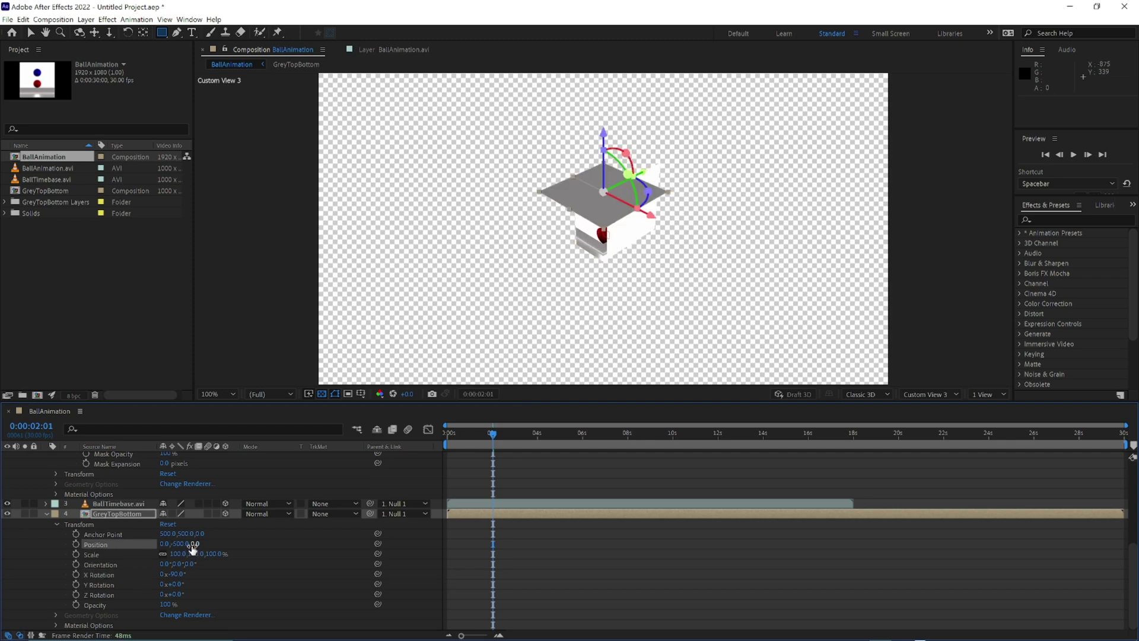
pyautogui.write('500')
pyautogui.press('Return')
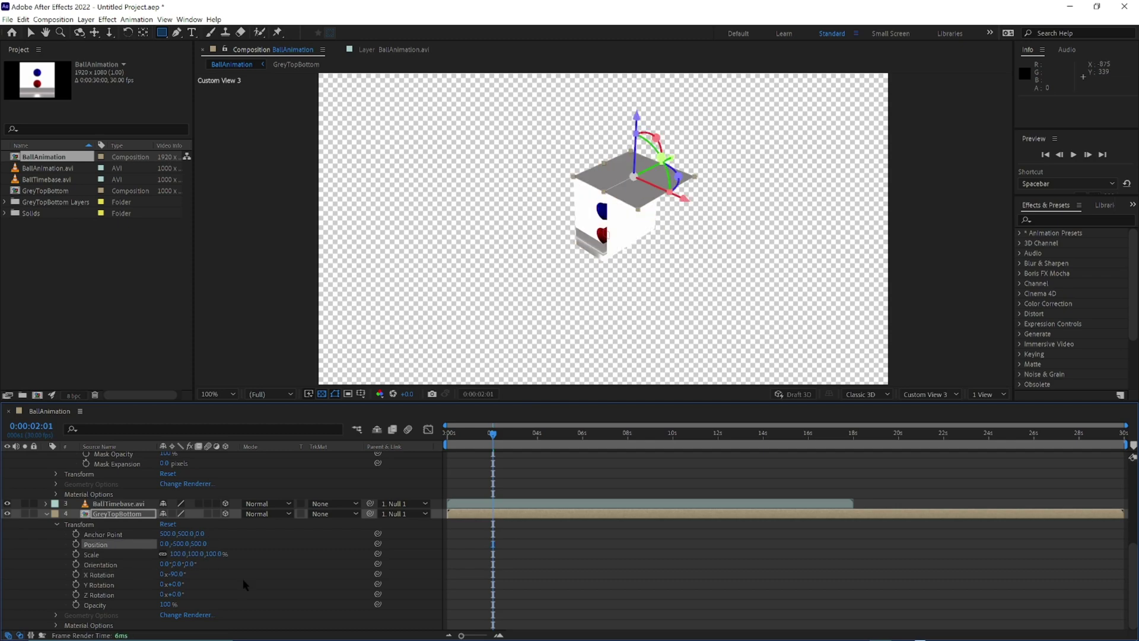
# - Undo a stray rectangle shape, then draw a rectangular mask on the GreyTopBottom layer
pyautogui.click(23, 481)
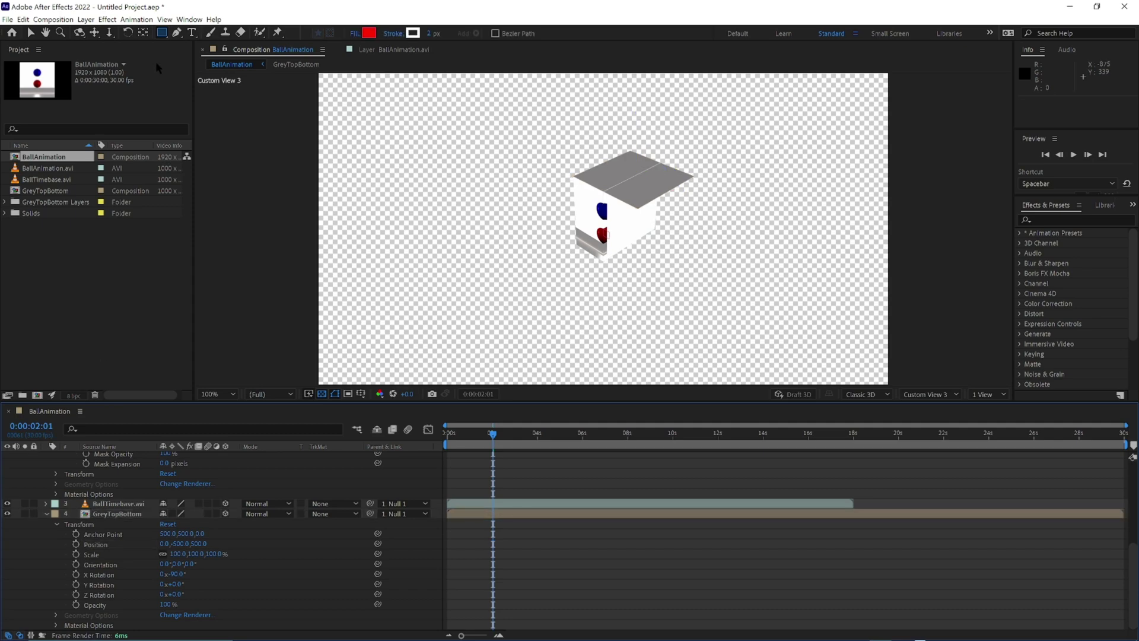
pyautogui.moveTo(564, 161)
pyautogui.mouseDown()
pyautogui.moveTo(666, 176)
pyautogui.moveTo(674, 189)
pyautogui.mouseUp()
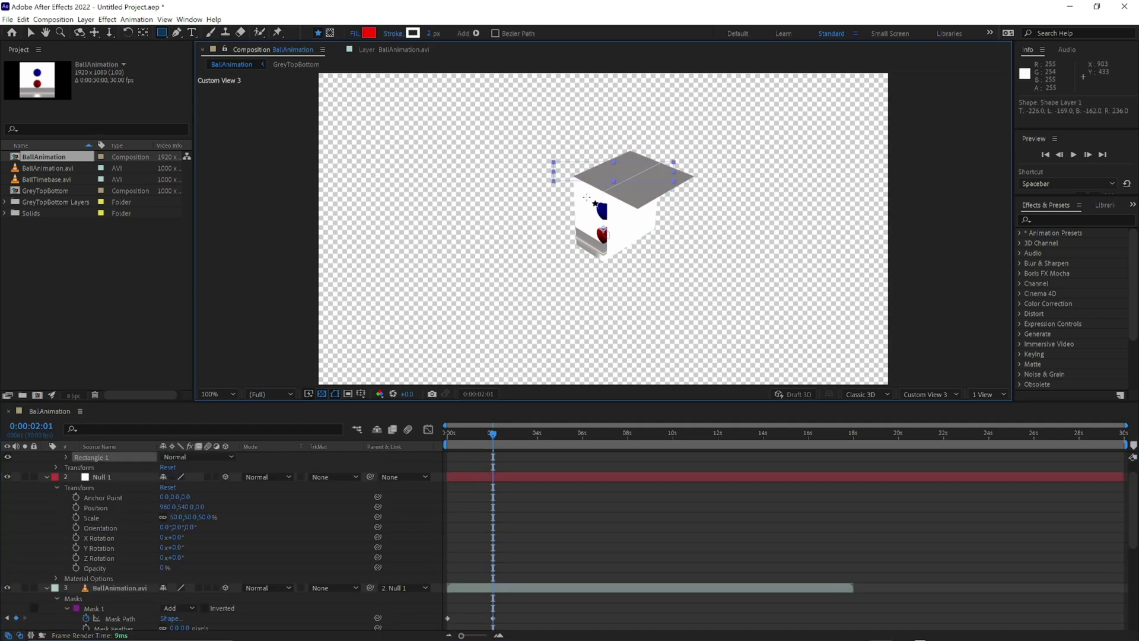
pyautogui.hotkey('ctrl', 'z')
pyautogui.scroll(-3, 109, 549)
pyautogui.click(122, 518)
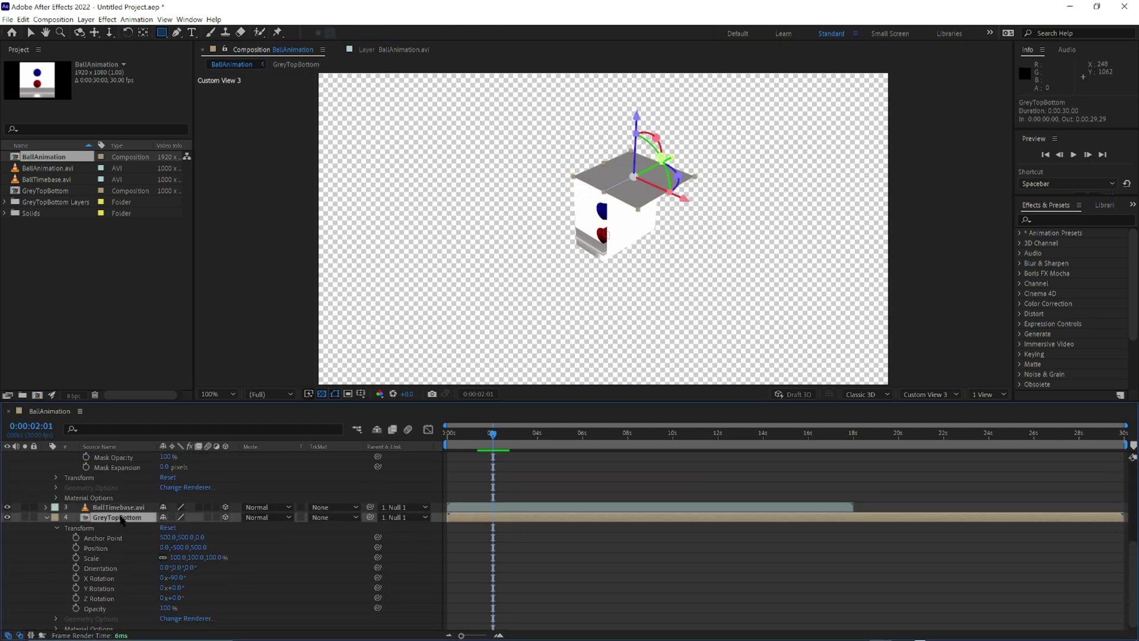
pyautogui.moveTo(552, 152); pyautogui.dragTo(674, 160)
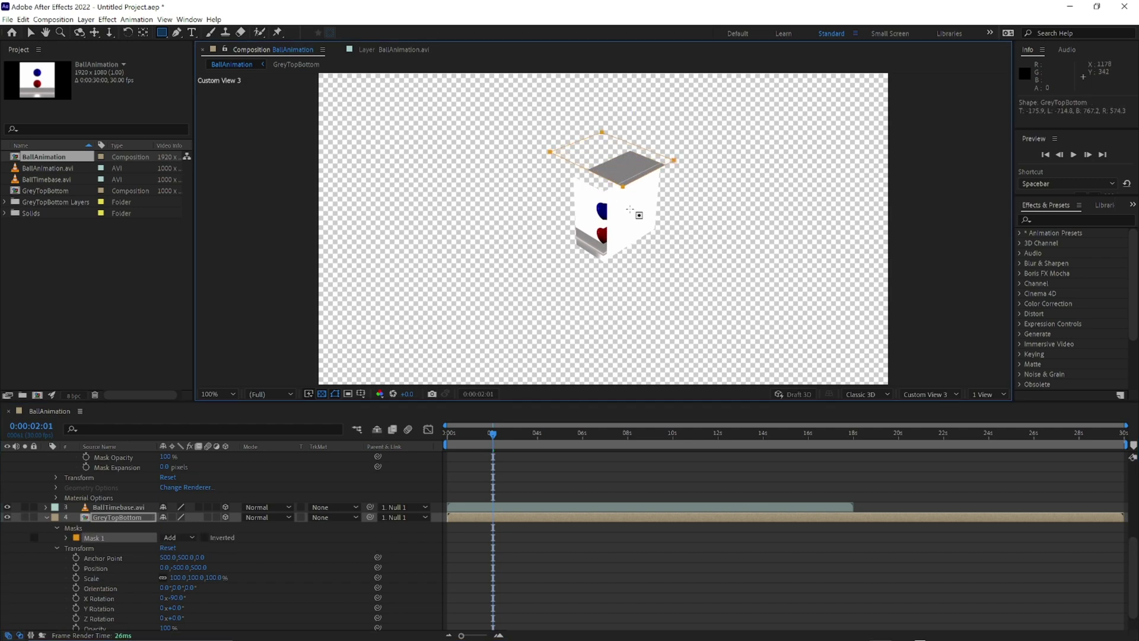
# - Set Mask 1's exact shape to Left 0, Top 0 and Right 500 px
pyautogui.click(66, 538)
pyautogui.click(169, 548)
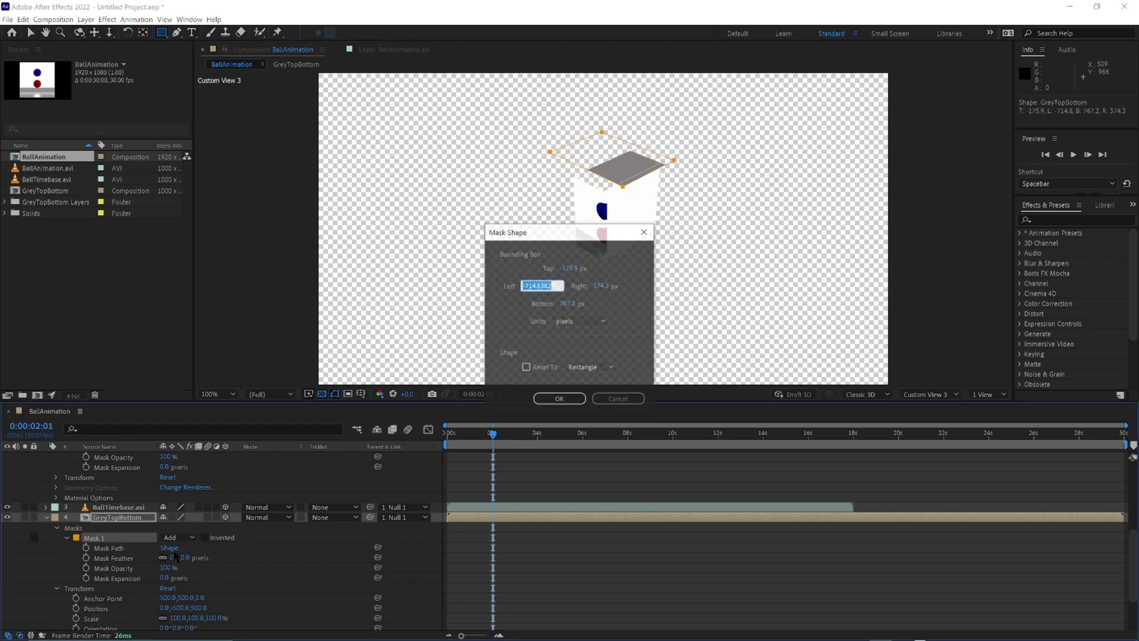
pyautogui.write('0')
pyautogui.click(580, 268)
pyautogui.click(615, 285)
pyautogui.write('5')
pyautogui.press('Tab')
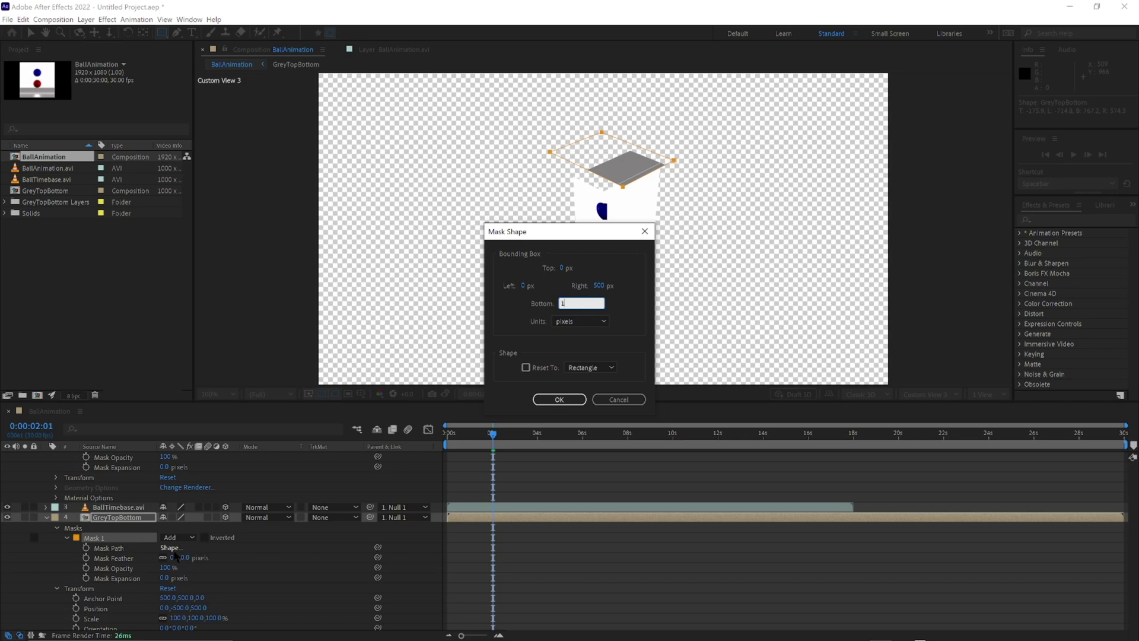
pyautogui.press('Tab')
pyautogui.click(564, 400)
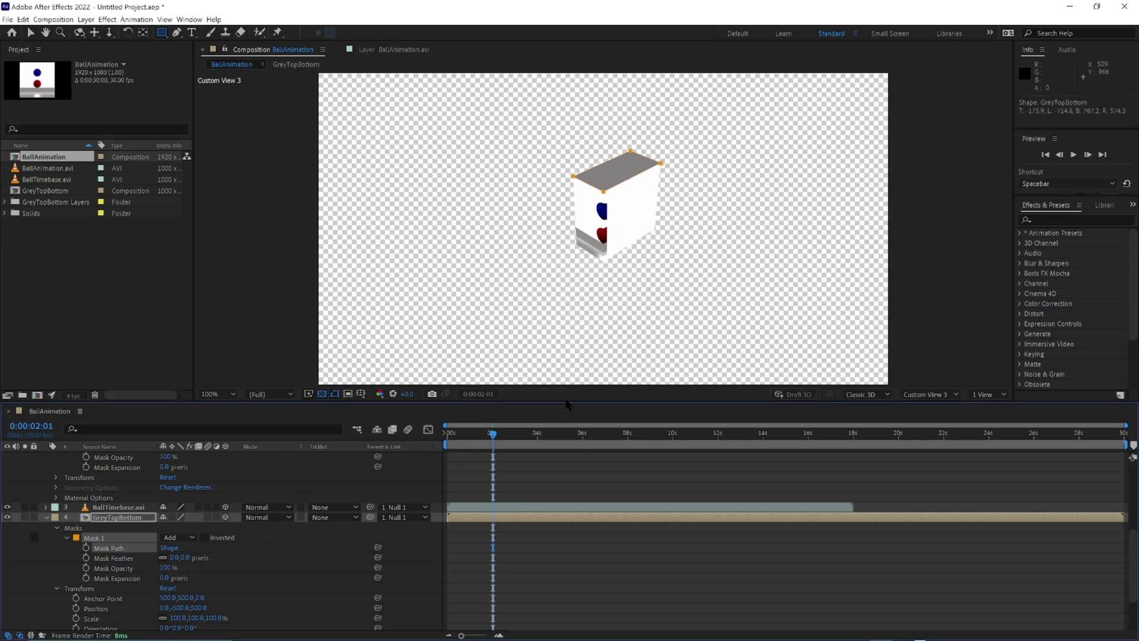
# - Switch the viewer to the Default 3D view and collapse the GreyTopBottom and BallAnimation.avi layers
pyautogui.click(926, 395)
pyautogui.click(929, 428)
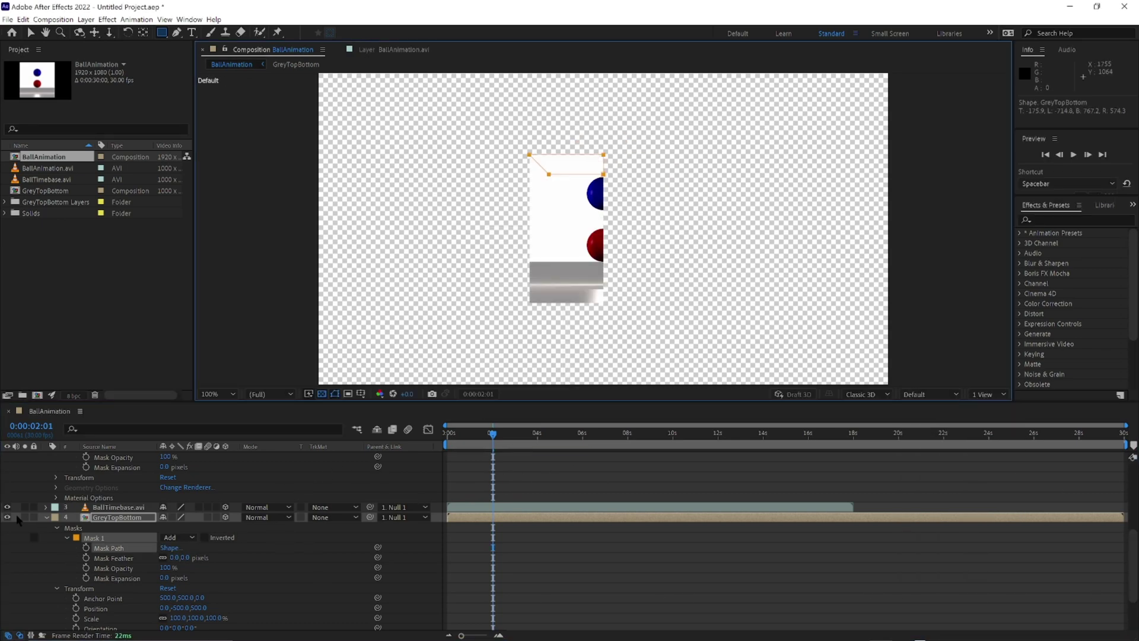
pyautogui.click(46, 517)
pyautogui.click(46, 508)
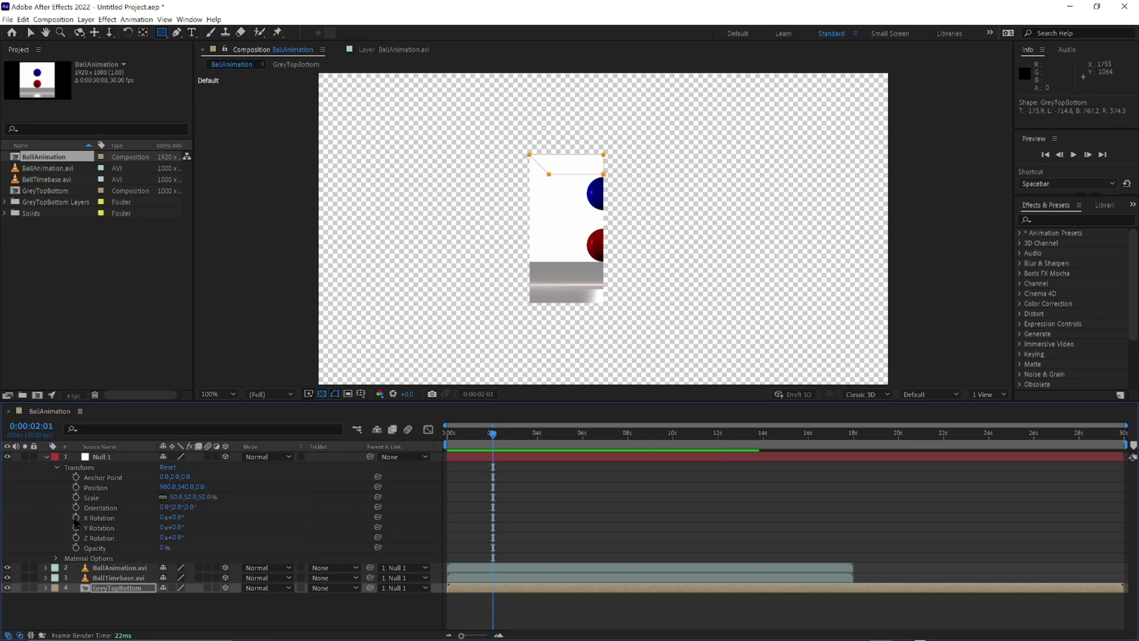
# - Enable X and Y Rotation keyframing on Null 1 and key X Rotation 22.5° near 4 seconds
pyautogui.click(76, 518)
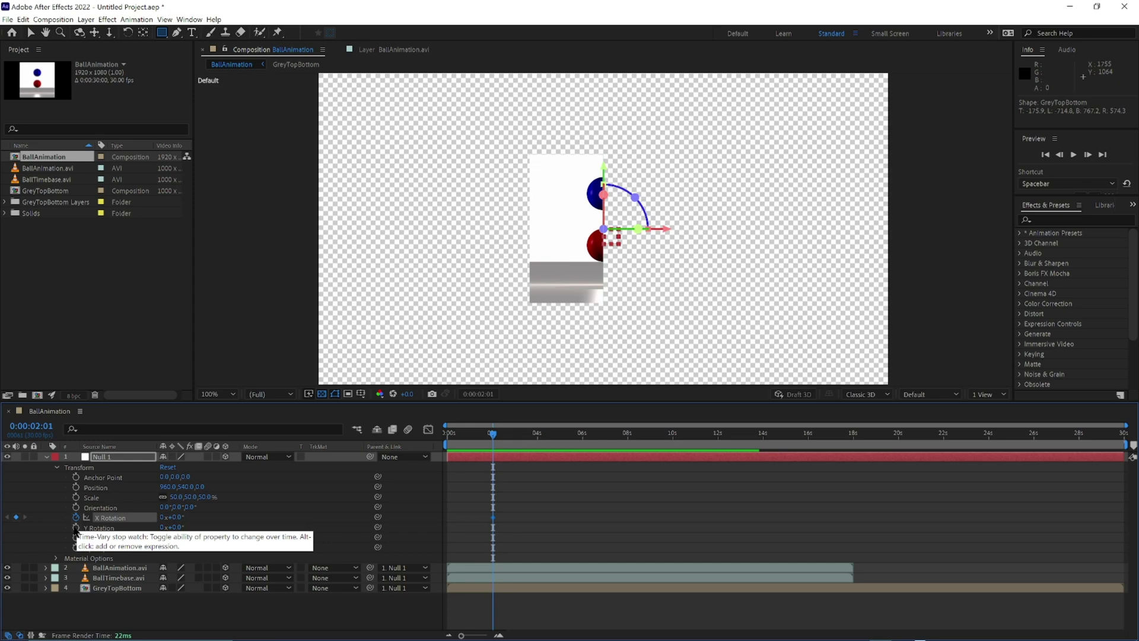
pyautogui.click(76, 527)
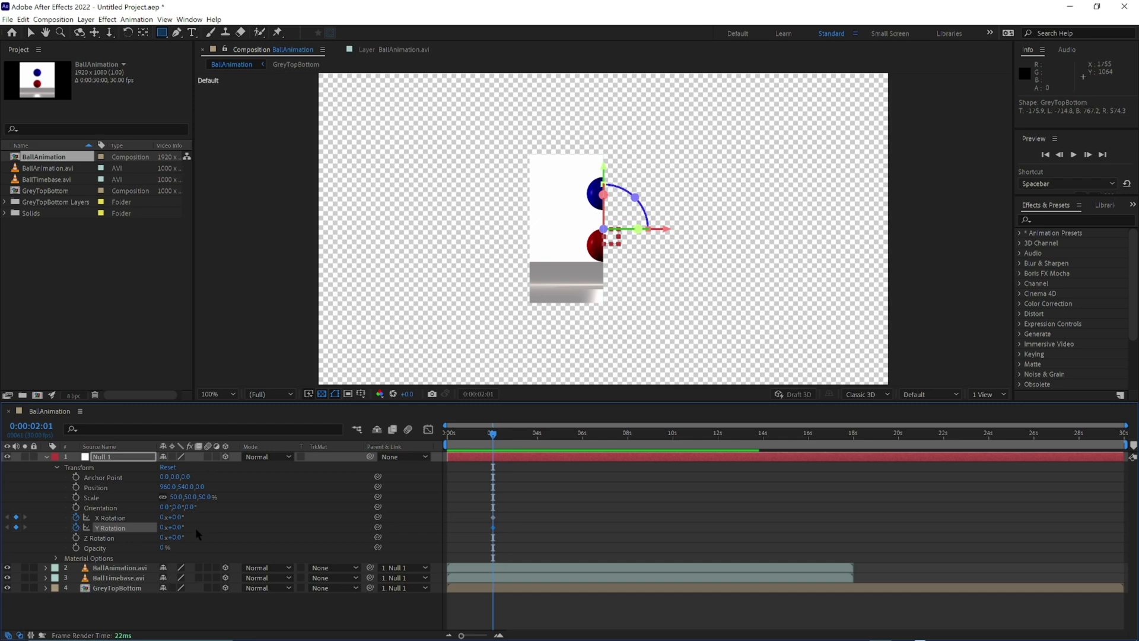
pyautogui.moveTo(494, 437); pyautogui.dragTo(538, 439)
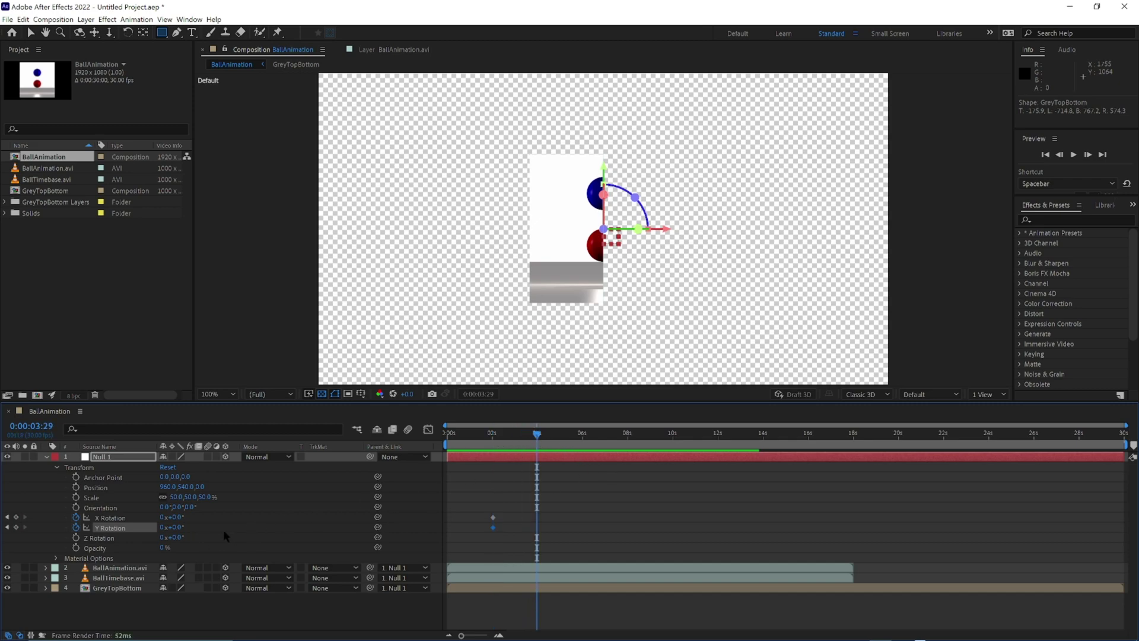
pyautogui.click(178, 519)
pyautogui.press('Tab')
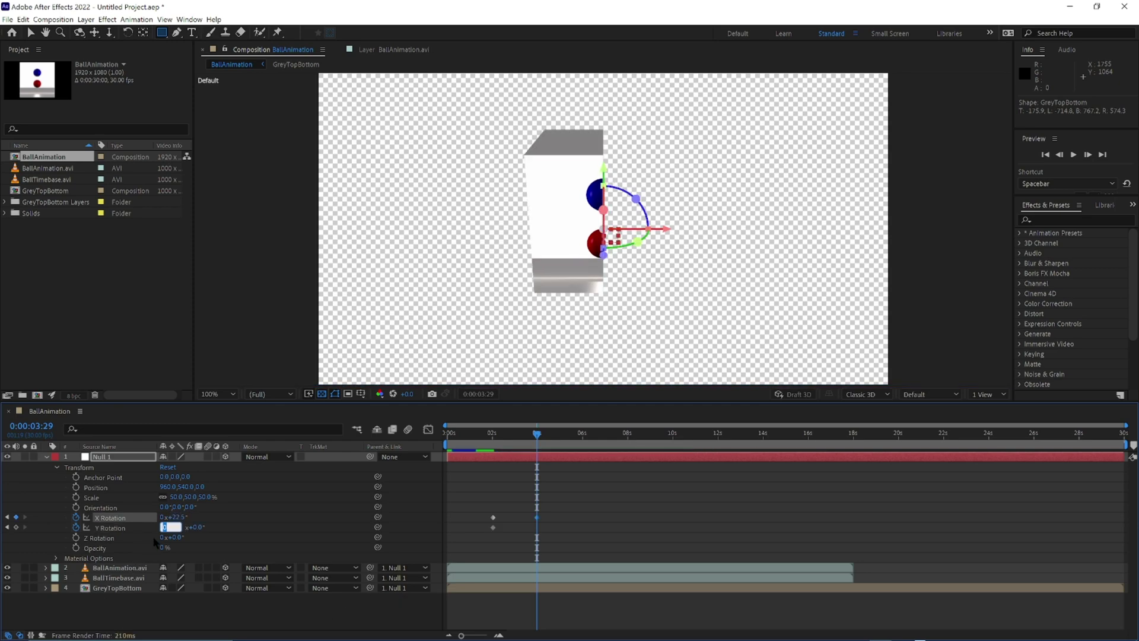
pyautogui.click(193, 532)
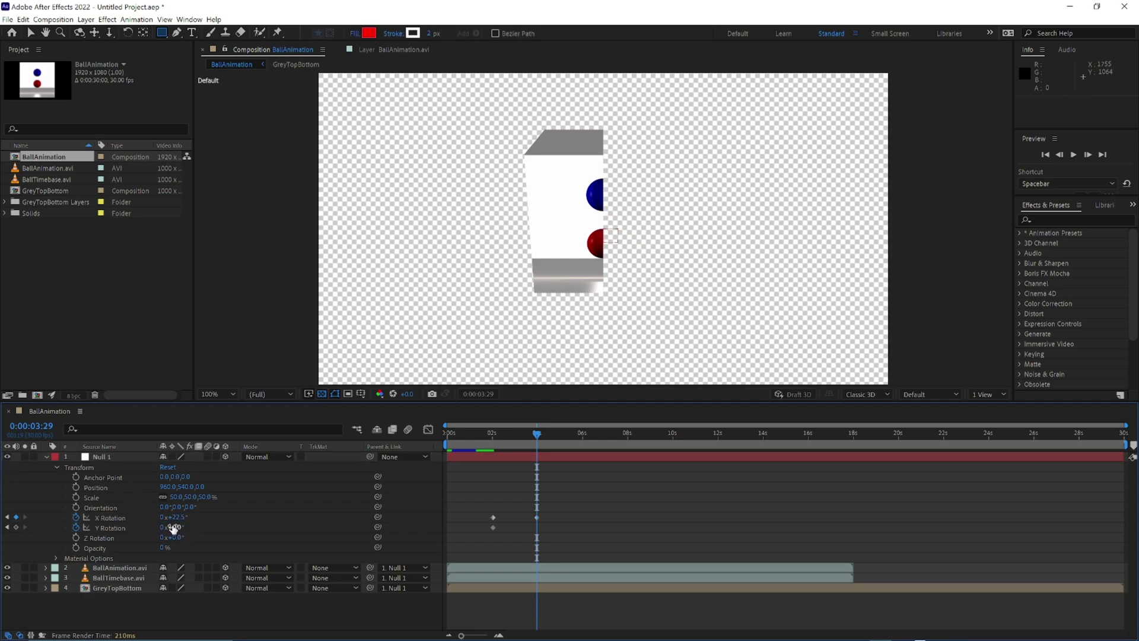
# - Key Null 1's Y Rotation at 45°, then at 0:00:06:01 set it to 90°
pyautogui.click(170, 527)
pyautogui.write('45')
pyautogui.press('Return')
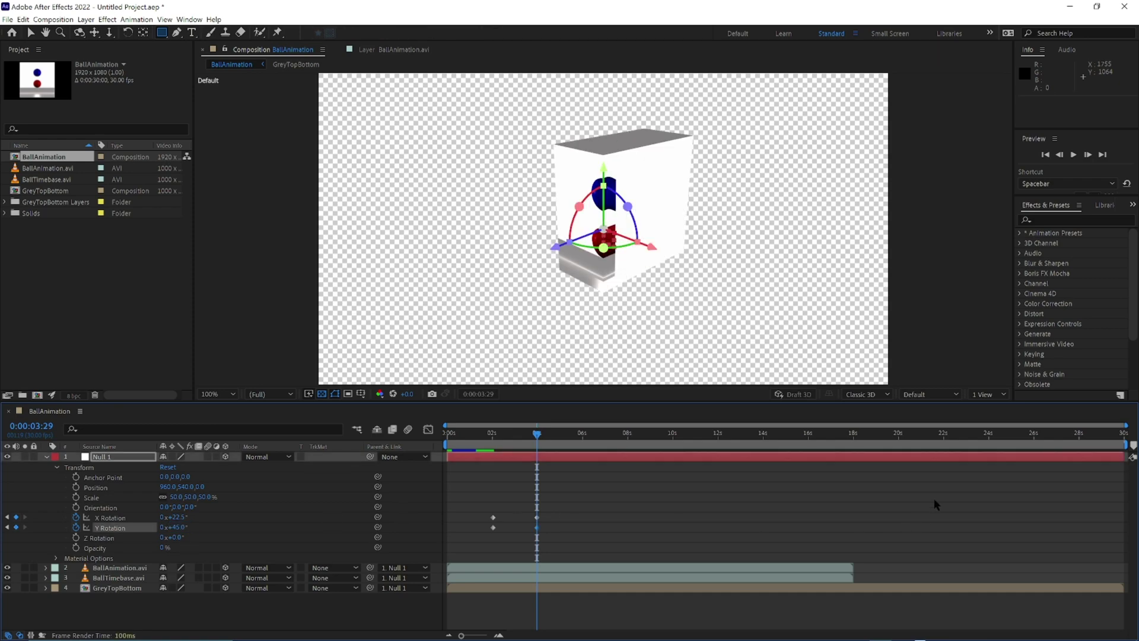
pyautogui.click(583, 439)
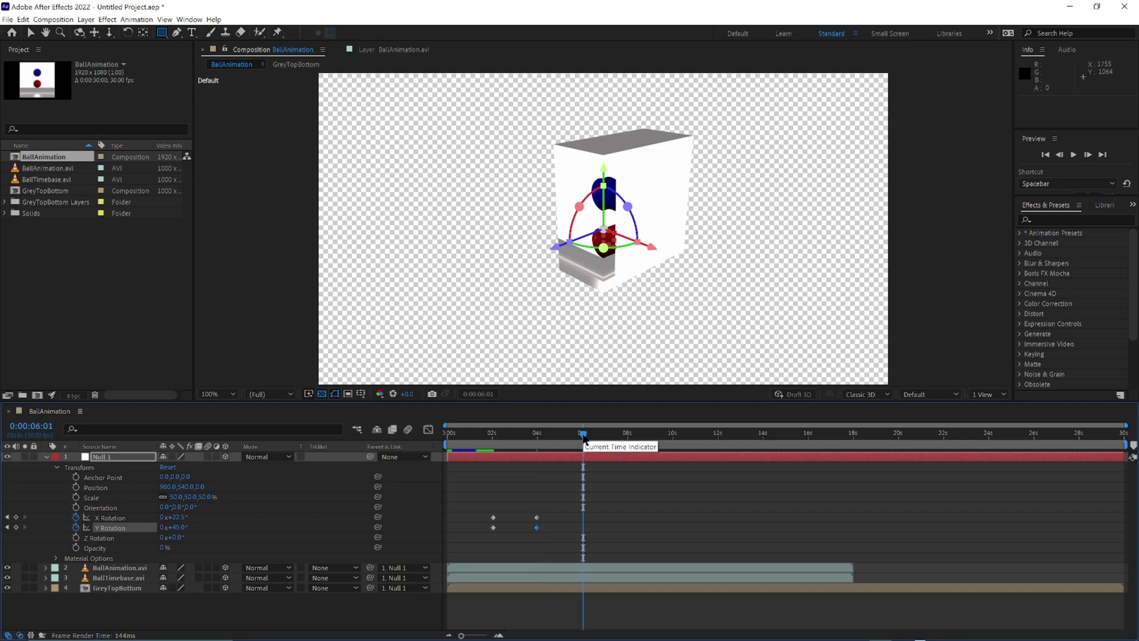
pyautogui.click(175, 527)
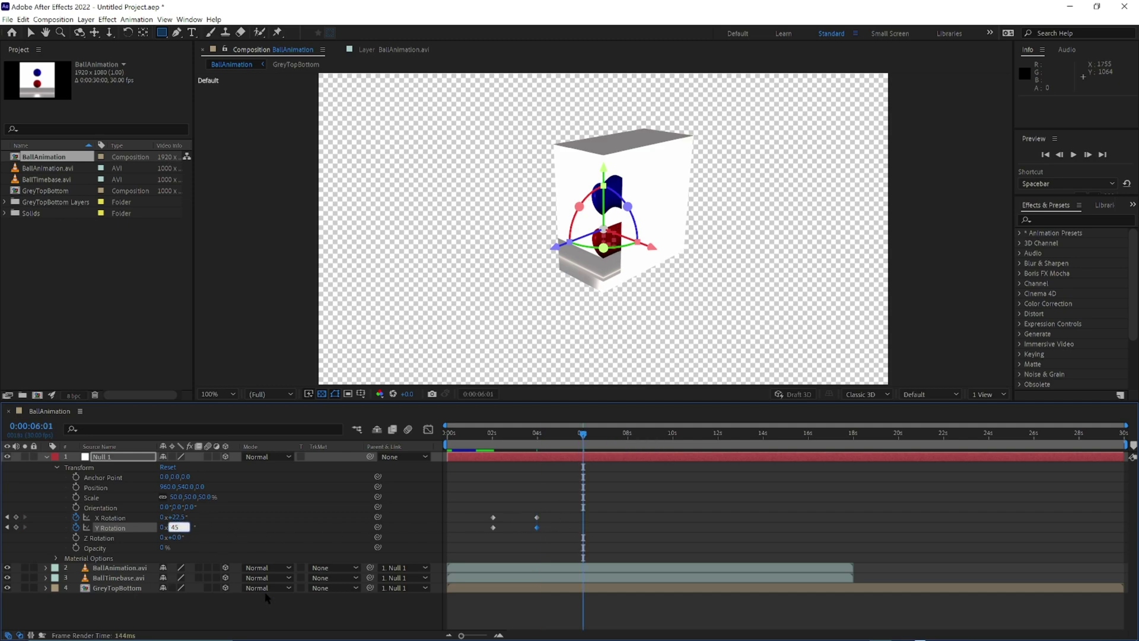
pyautogui.write('90')
pyautogui.press('Return')
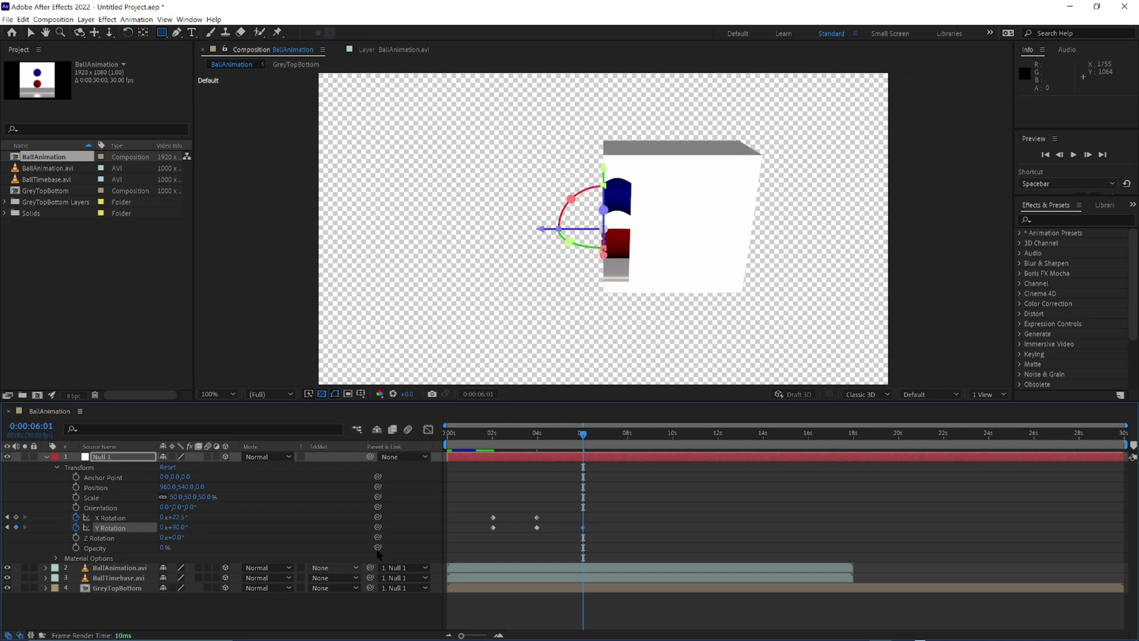
# - Play the composition from the first frame to watch the box rotate
pyautogui.press('Home')
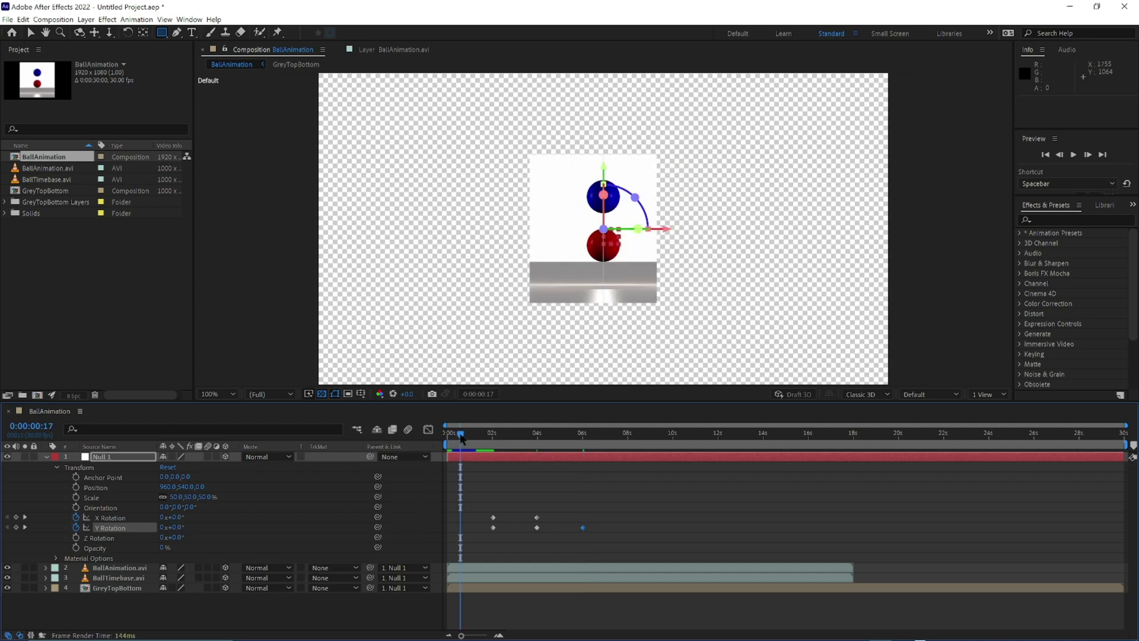
pyautogui.press('space')
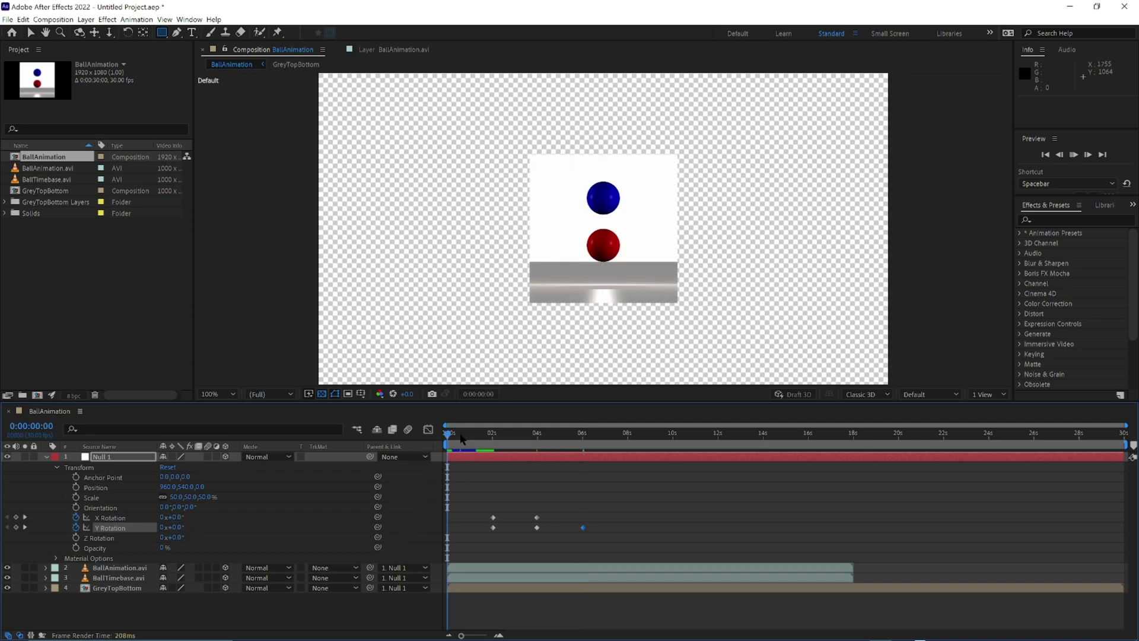